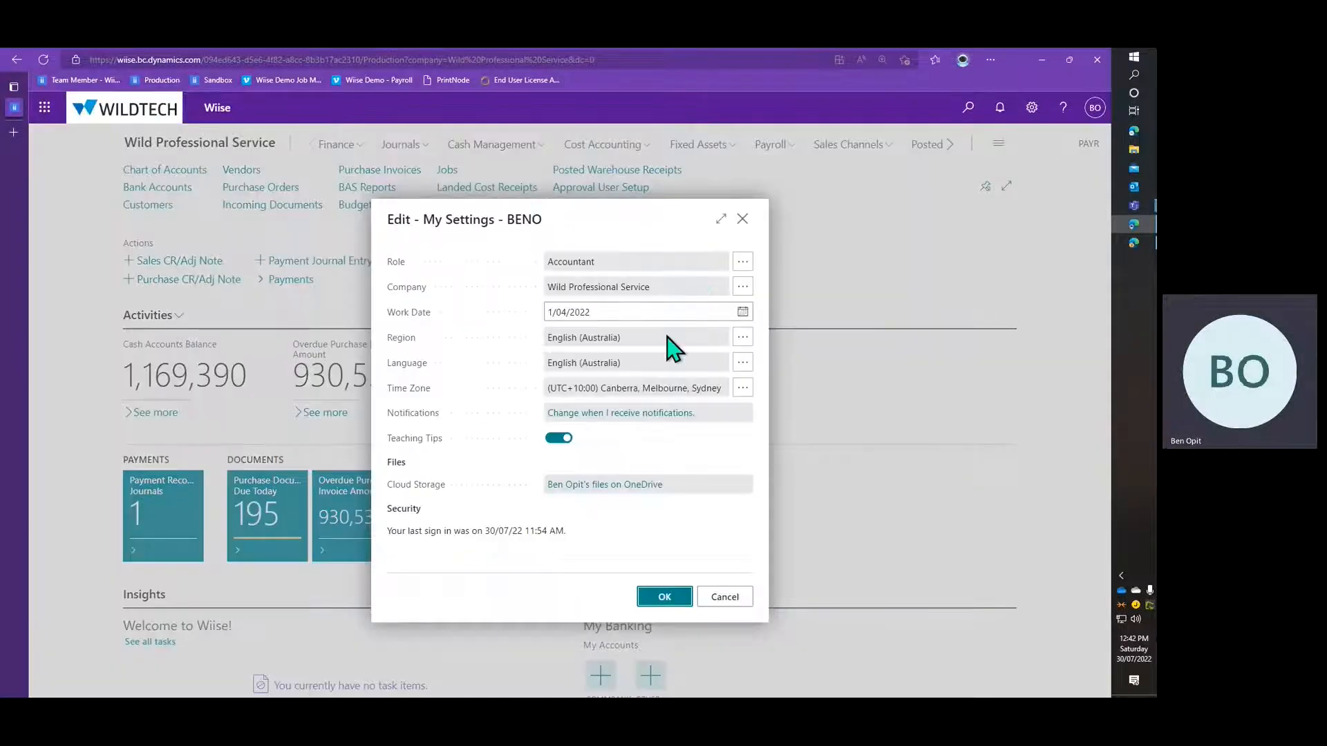
Check the work date in My Settings and the approver's Requests to Approve list, and accept the settings
{"action": "left_click", "coordinate": [649, 311]}
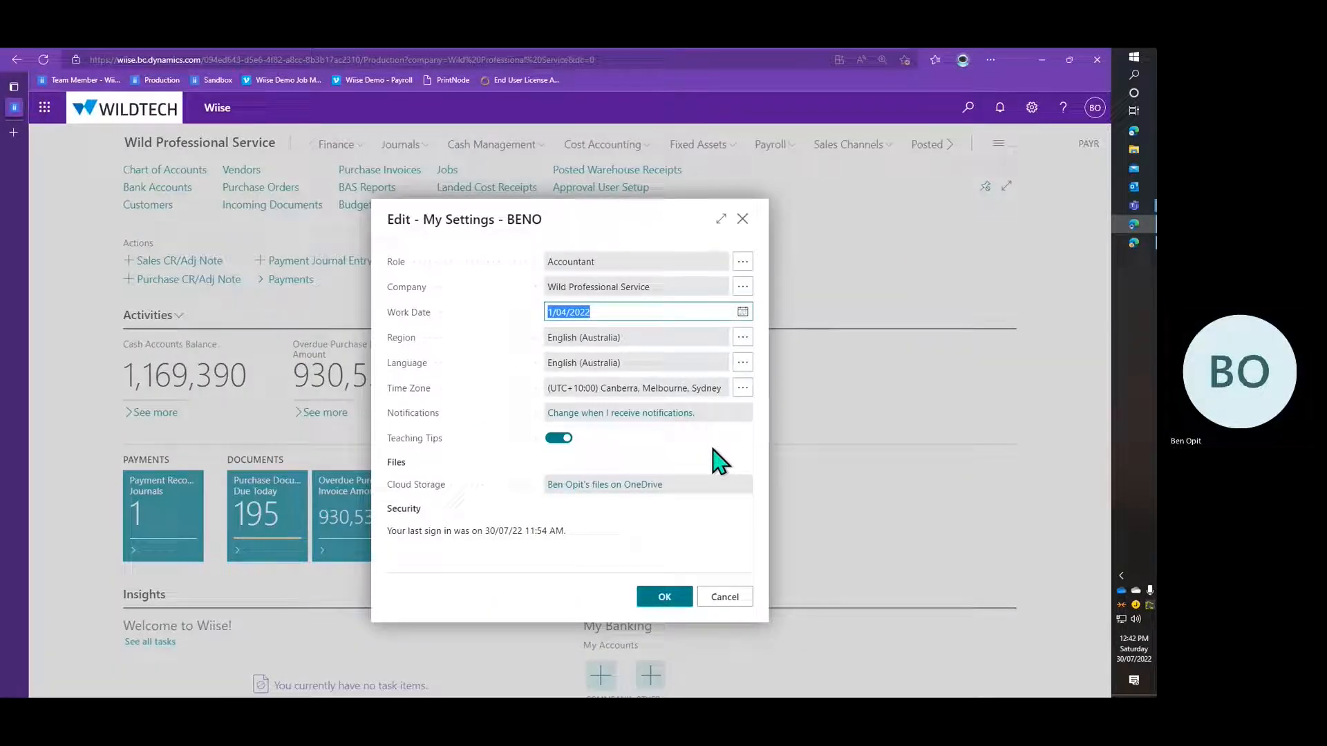
{"action": "left_click", "coordinate": [1142, 239]}
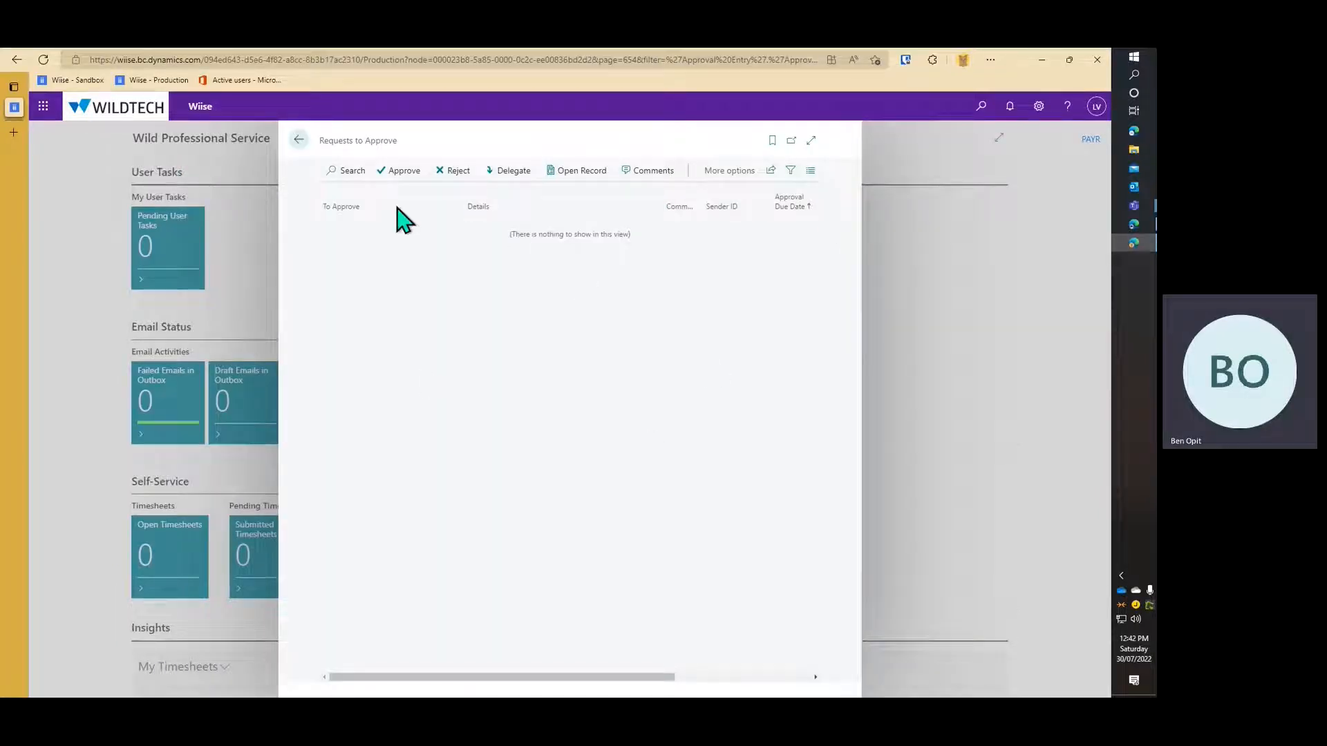
{"action": "left_click", "coordinate": [299, 140]}
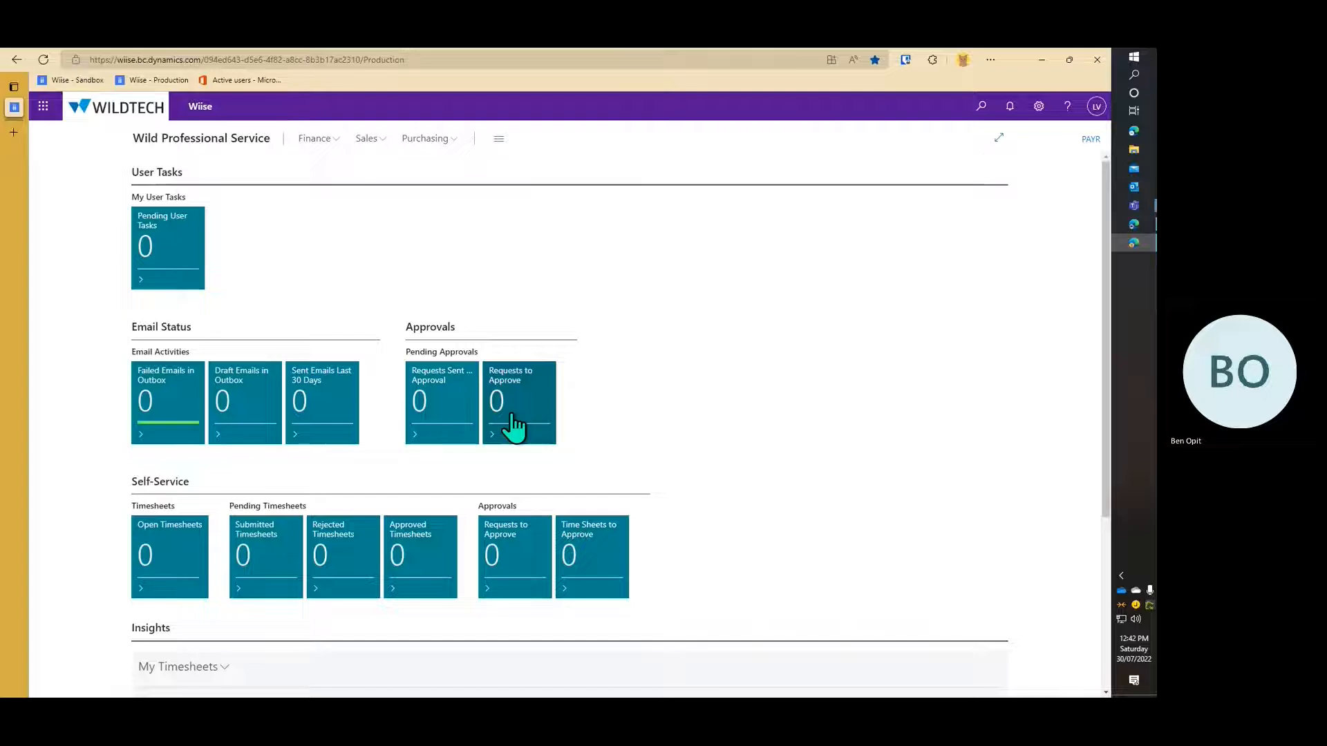
{"action": "left_click", "coordinate": [1134, 224]}
{"action": "left_click", "coordinate": [674, 597]}
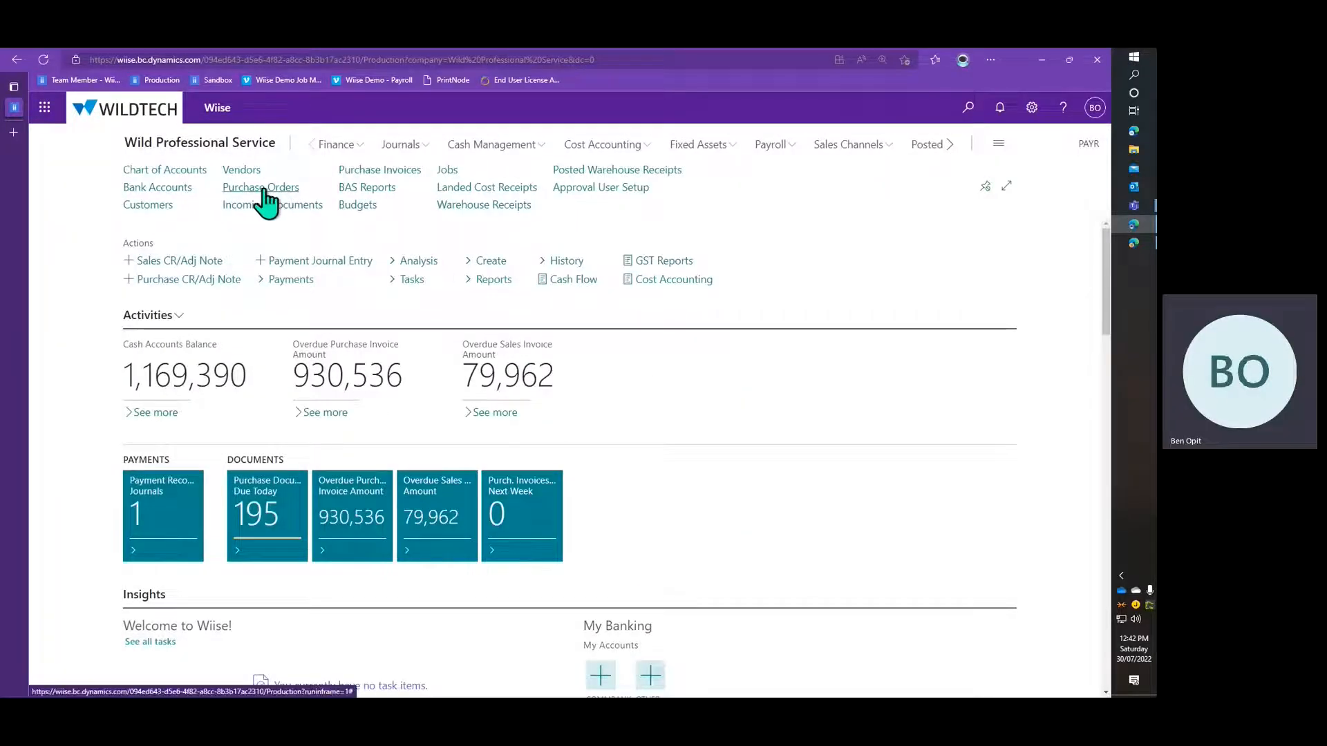
Open the Nod Publishers purchase order with Open status from the purchase orders list and show its item lines
{"action": "left_click", "coordinate": [264, 201]}
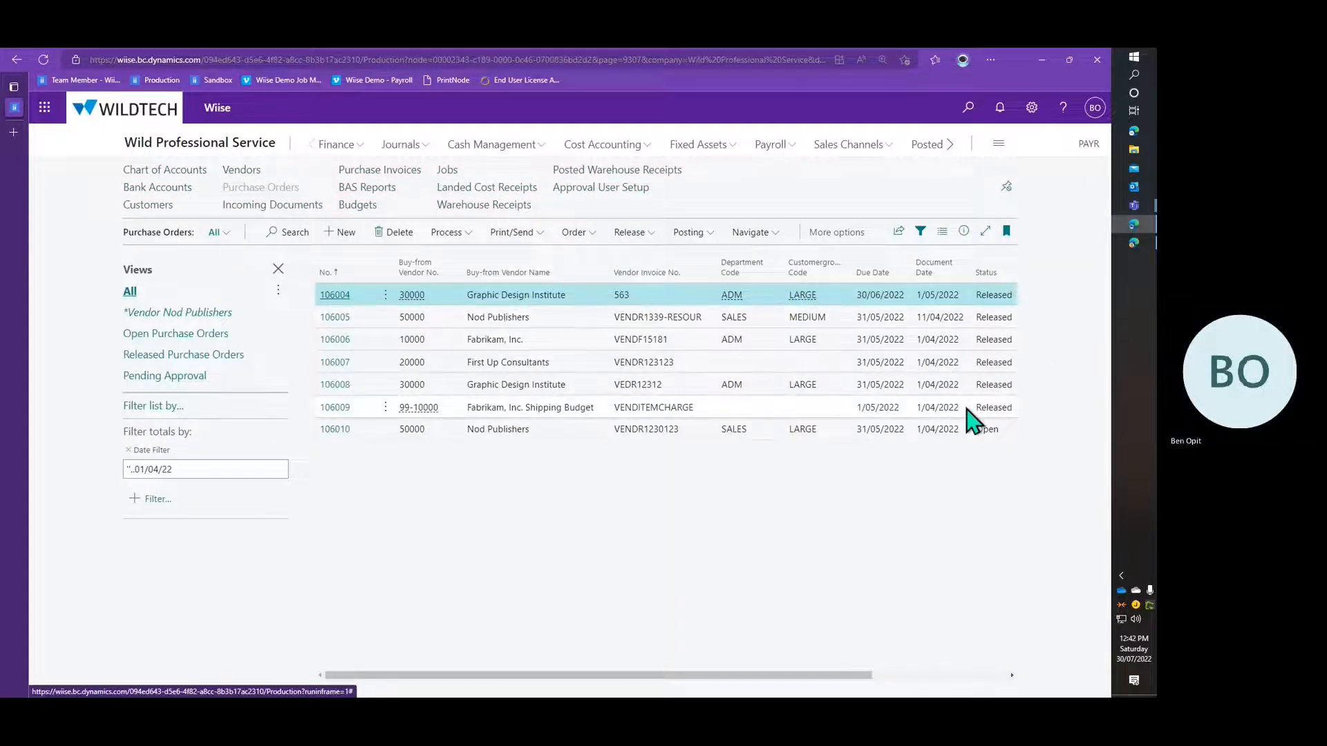
{"action": "left_click", "coordinate": [922, 343]}
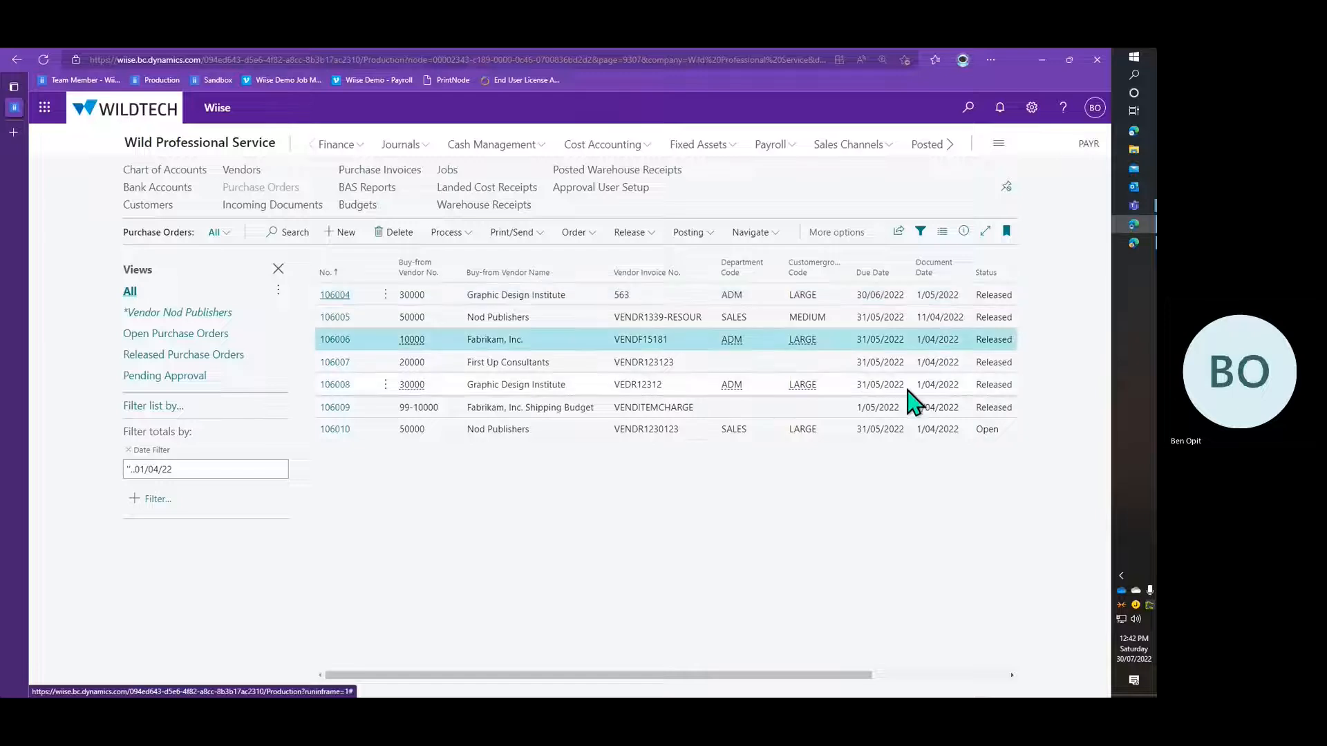
{"action": "left_click", "coordinate": [996, 431]}
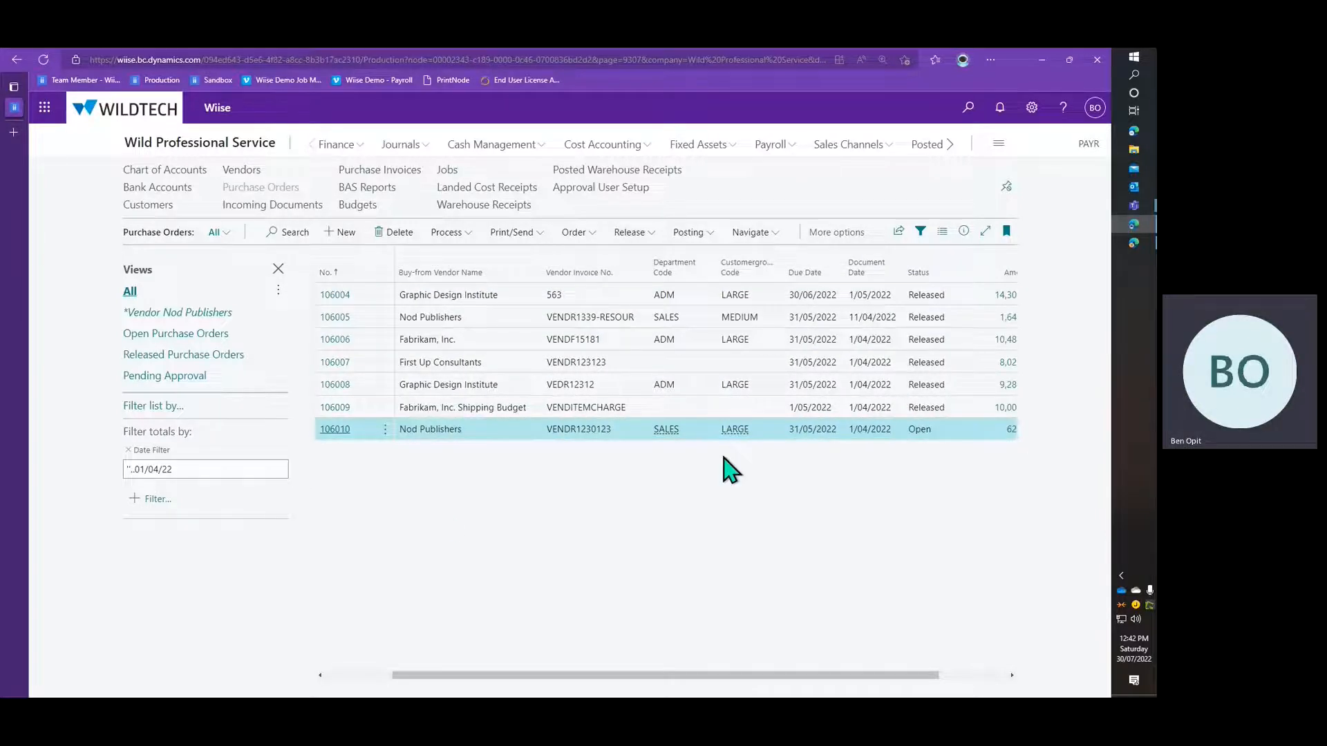
{"action": "left_click_drag", "start_coordinate": [428, 681], "coordinate": [361, 685]}
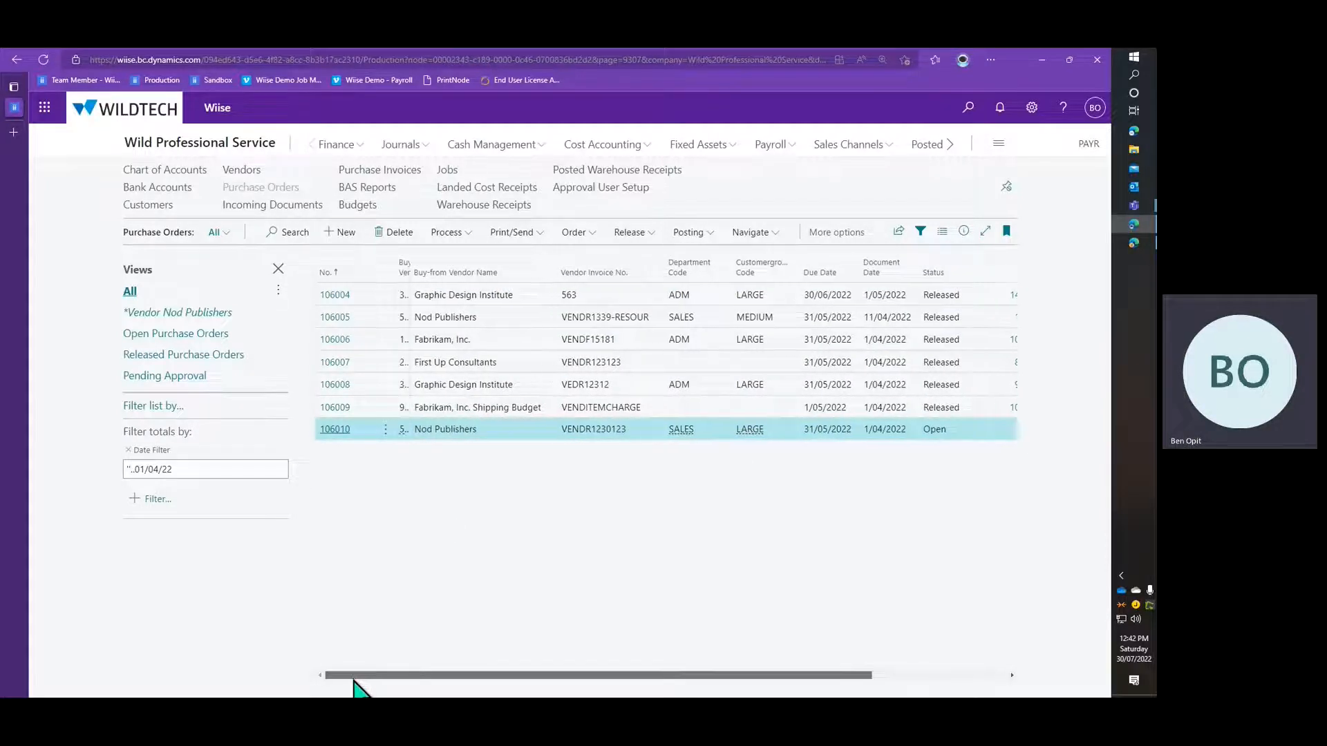
{"action": "left_click", "coordinate": [336, 431]}
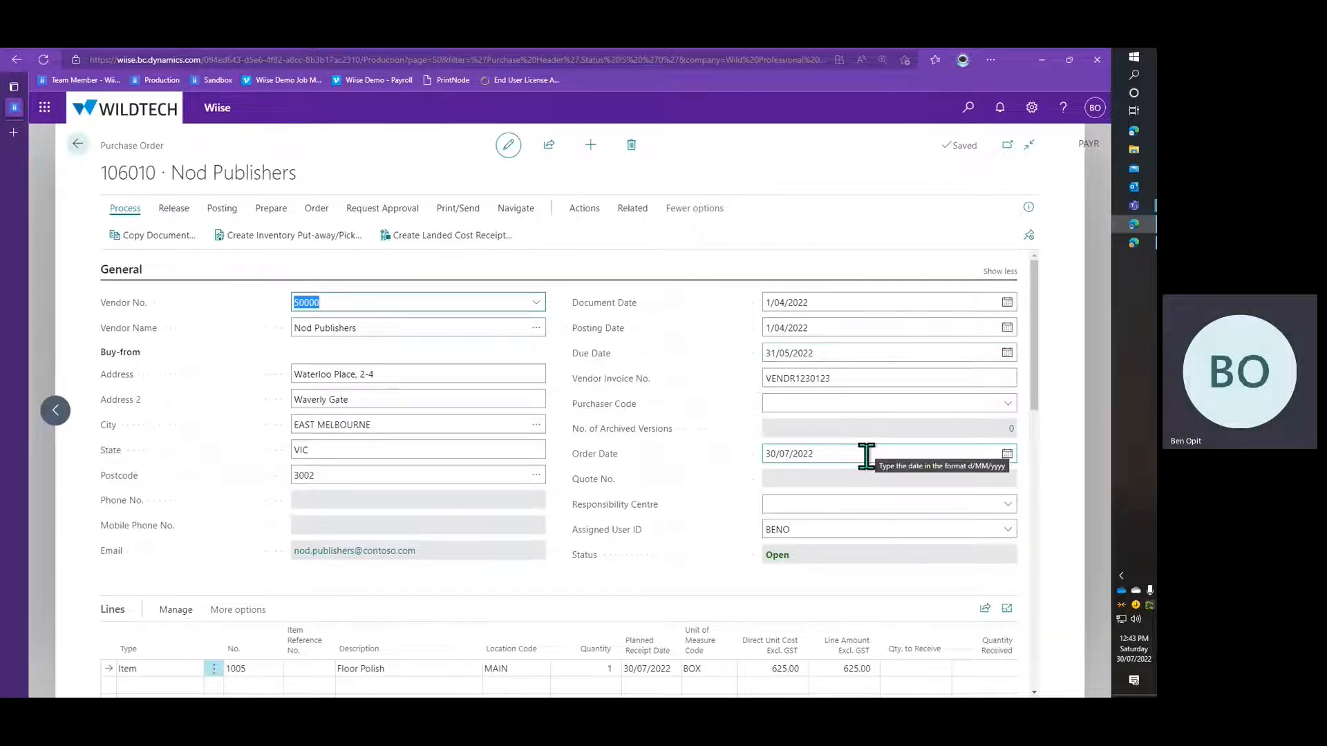
{"action": "scroll", "coordinate": [587, 414], "scroll_direction": "down", "scroll_amount": 1}
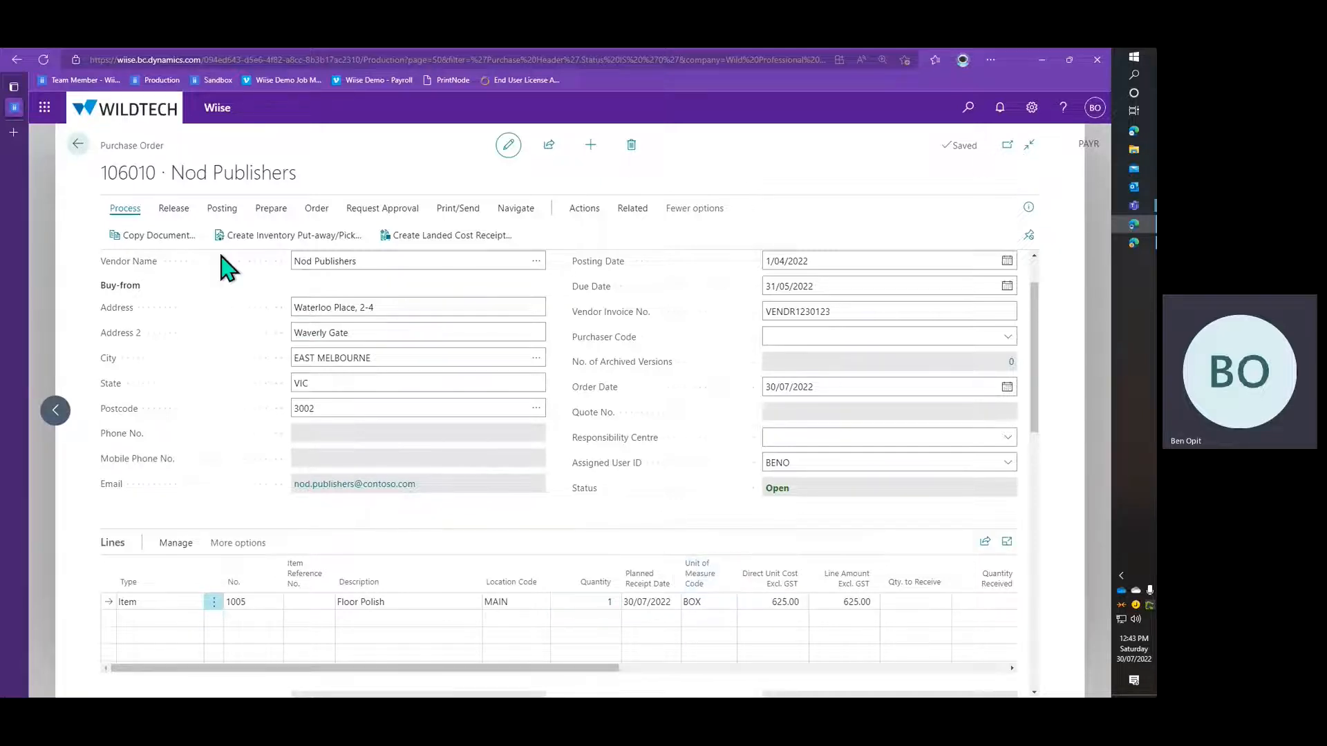
Try to release the Nod Publishers purchase order without approval
{"action": "left_click", "coordinate": [173, 209]}
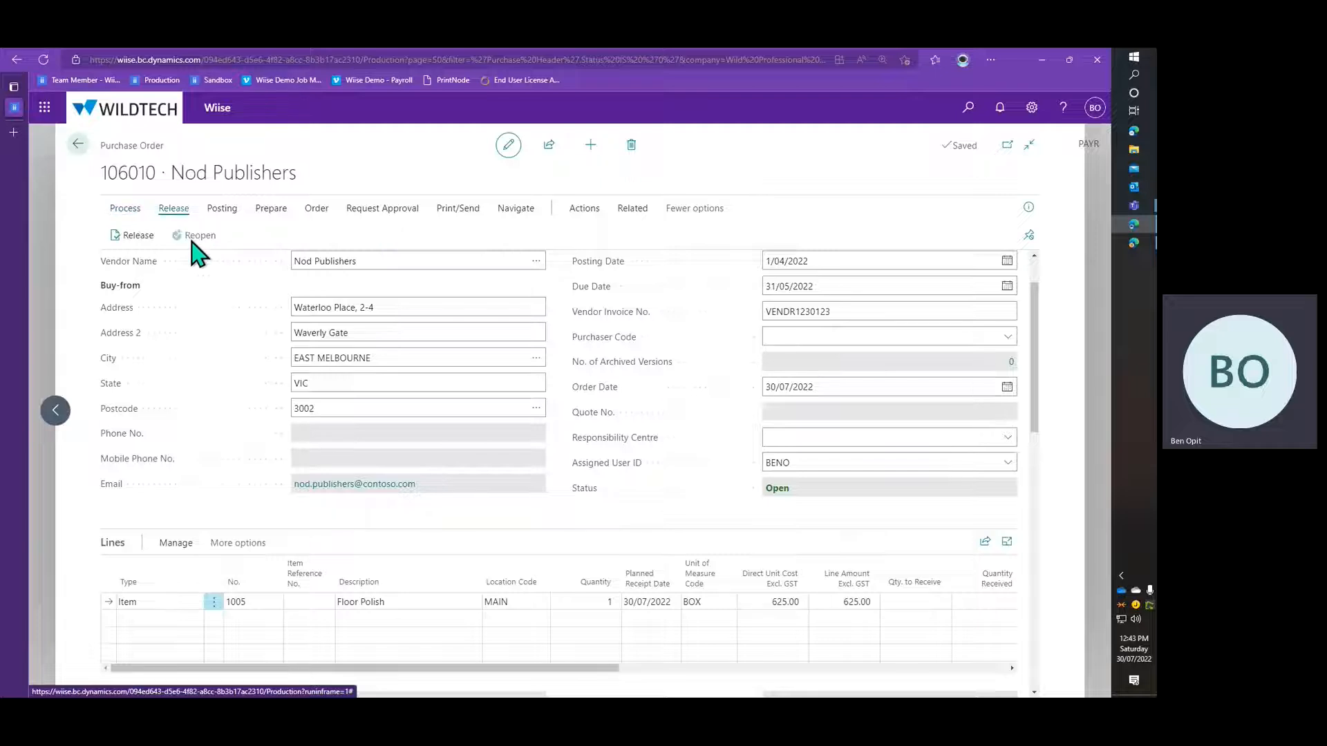
{"action": "left_click", "coordinate": [132, 235]}
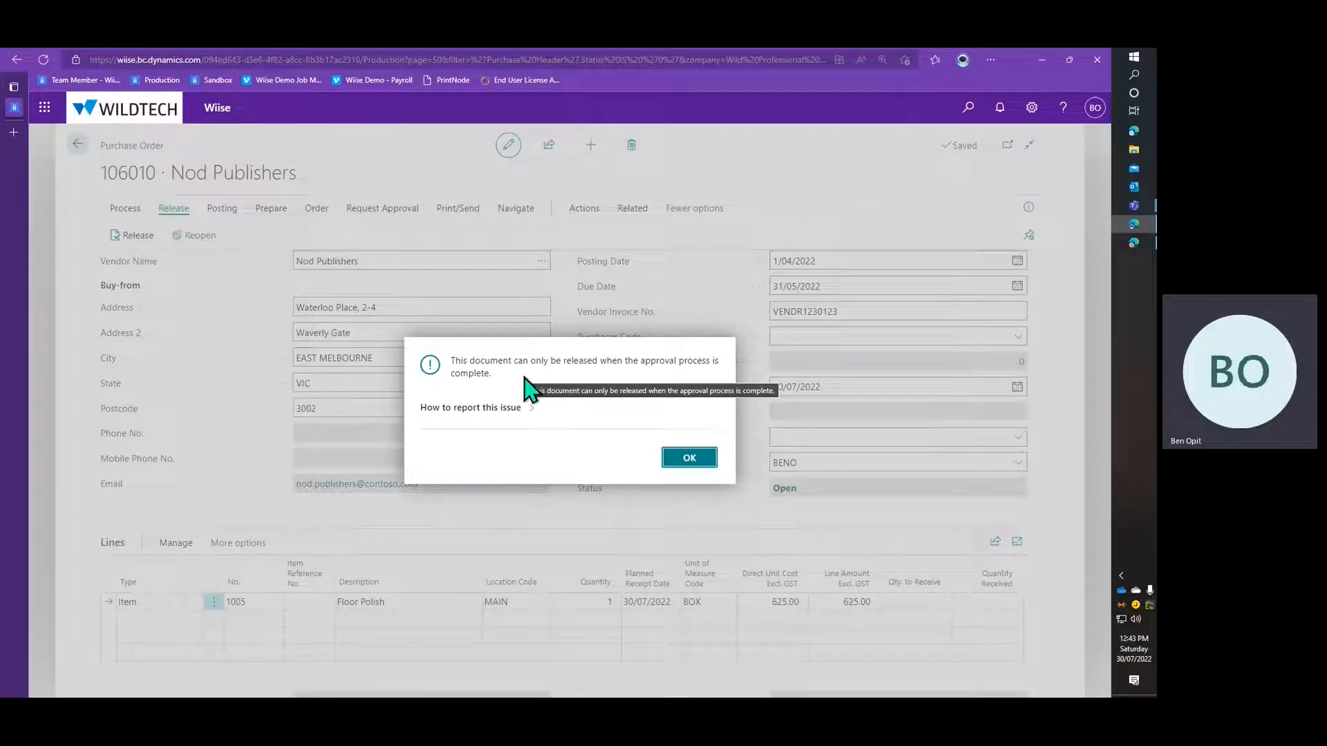
{"action": "left_click", "coordinate": [683, 459]}
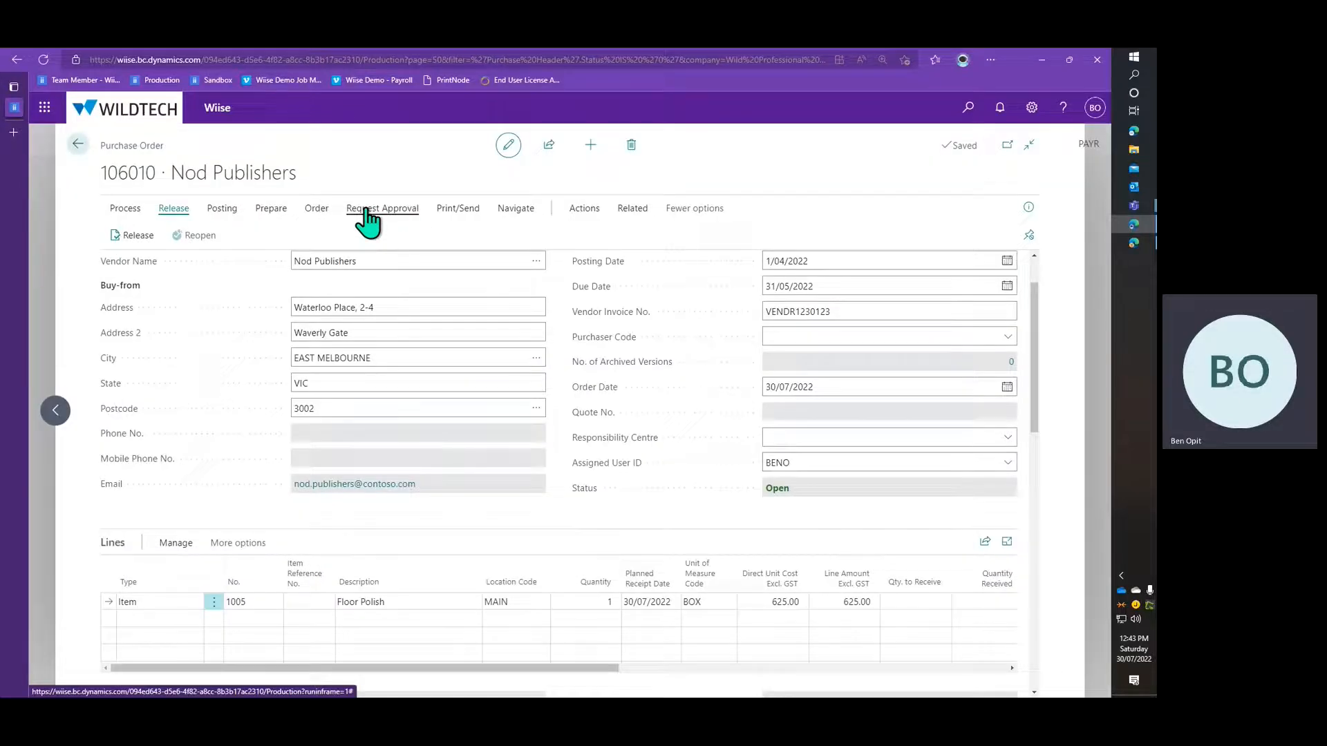
Send an approval request for the Nod Publishers purchase order
{"action": "left_click", "coordinate": [367, 211]}
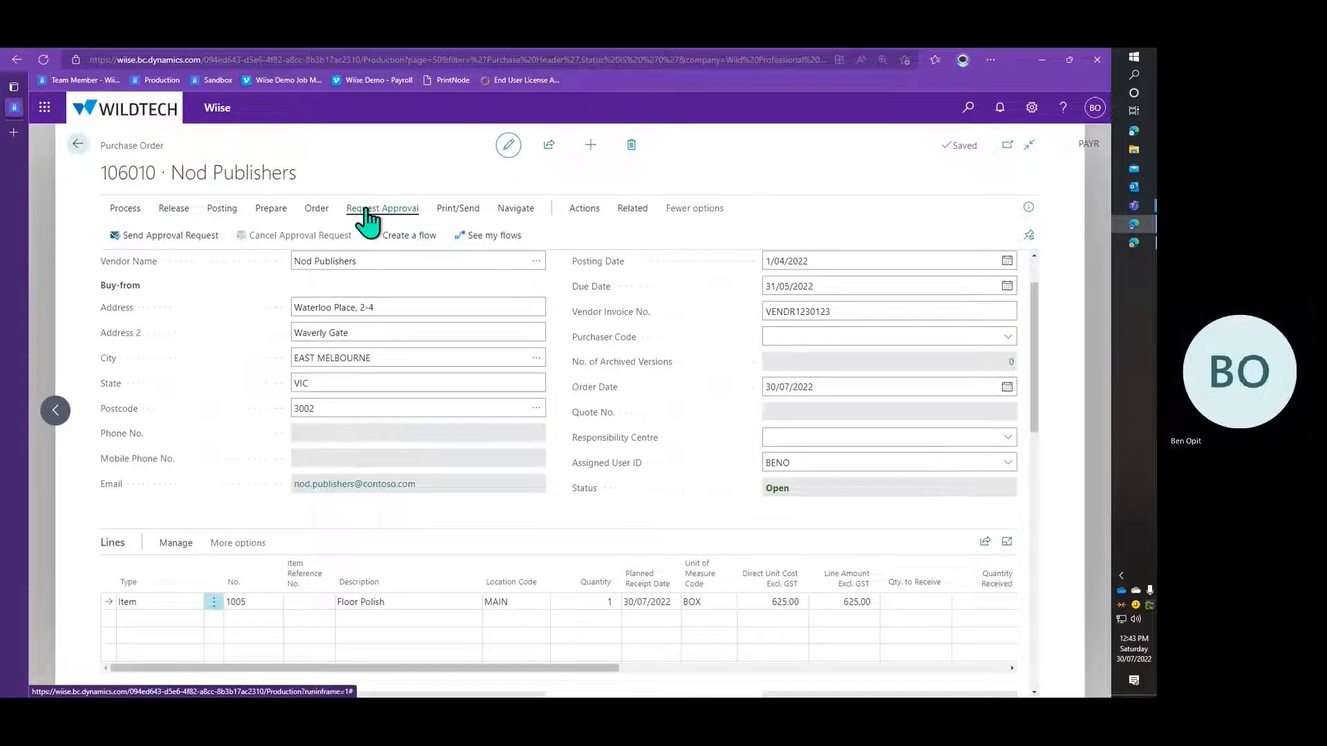
{"action": "left_click", "coordinate": [168, 255]}
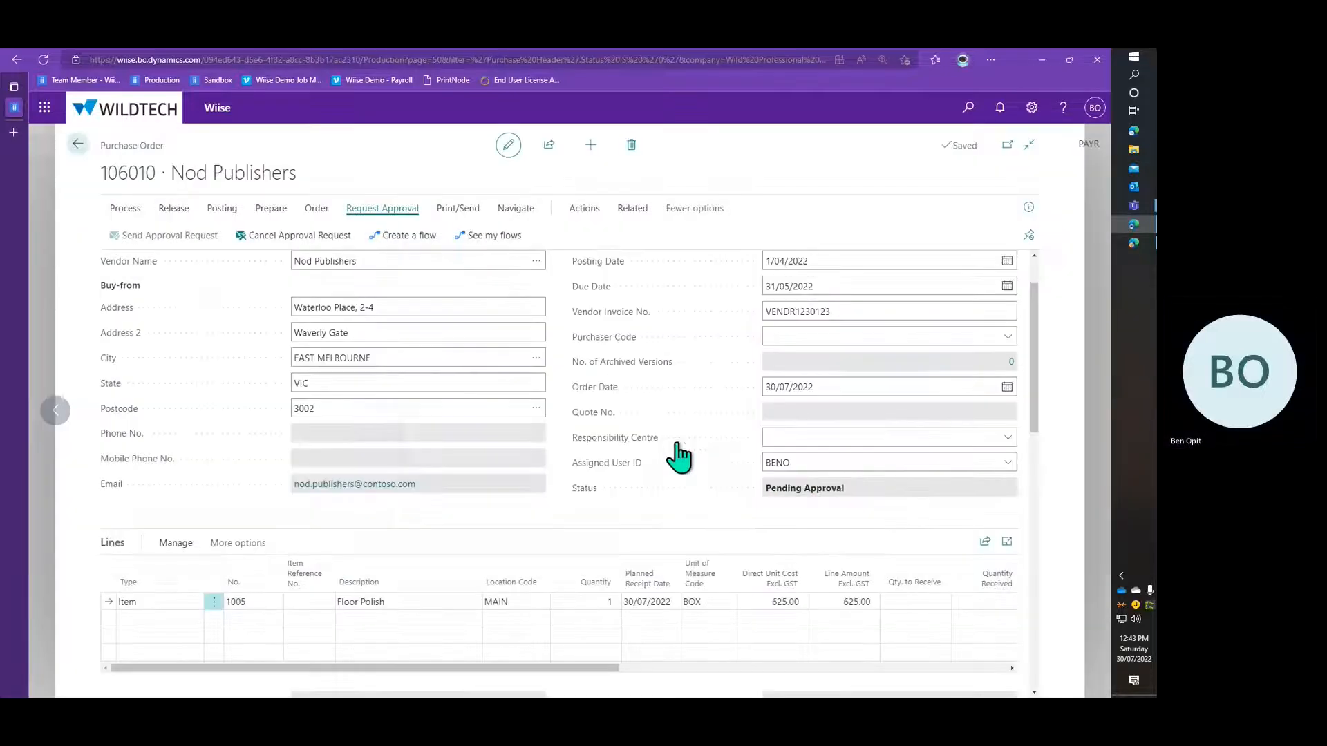
{"action": "left_click", "coordinate": [687, 442]}
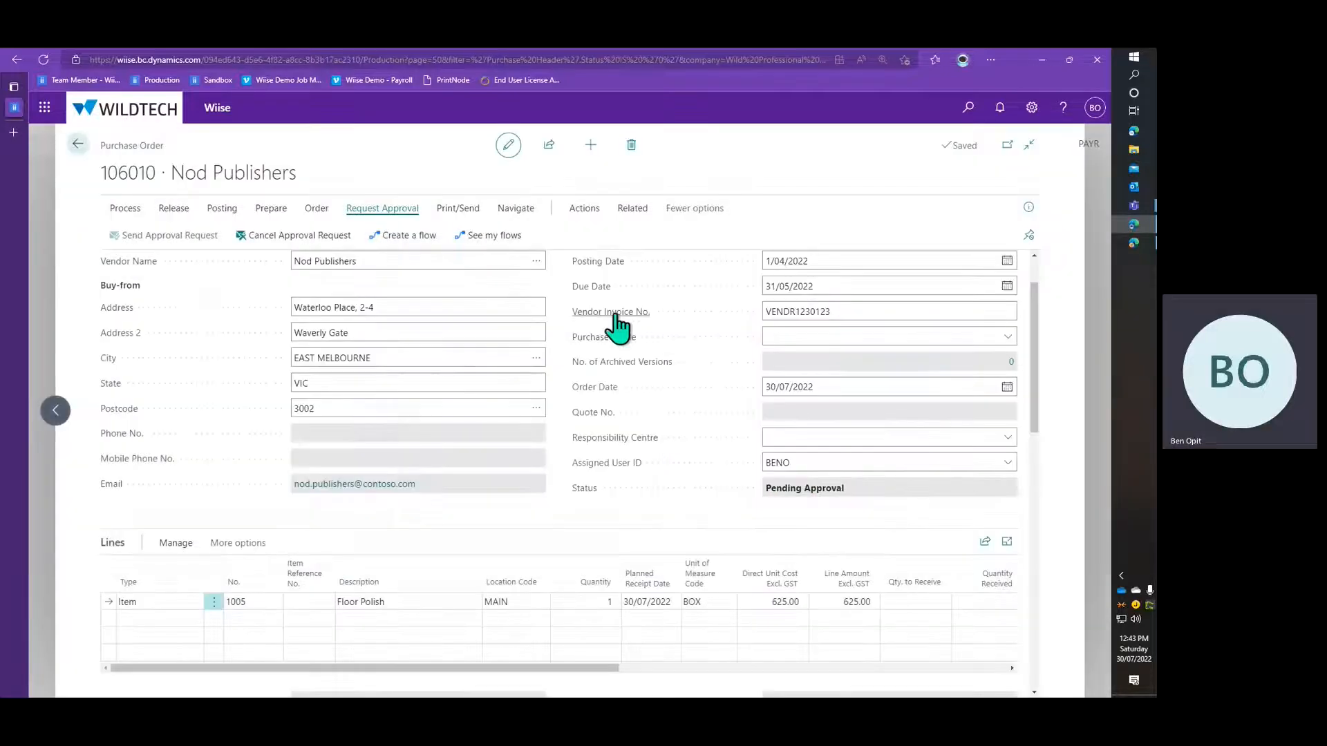
Return to the purchase orders list and show the Pending Approval view
{"action": "left_click", "coordinate": [78, 143]}
{"action": "left_click", "coordinate": [637, 441]}
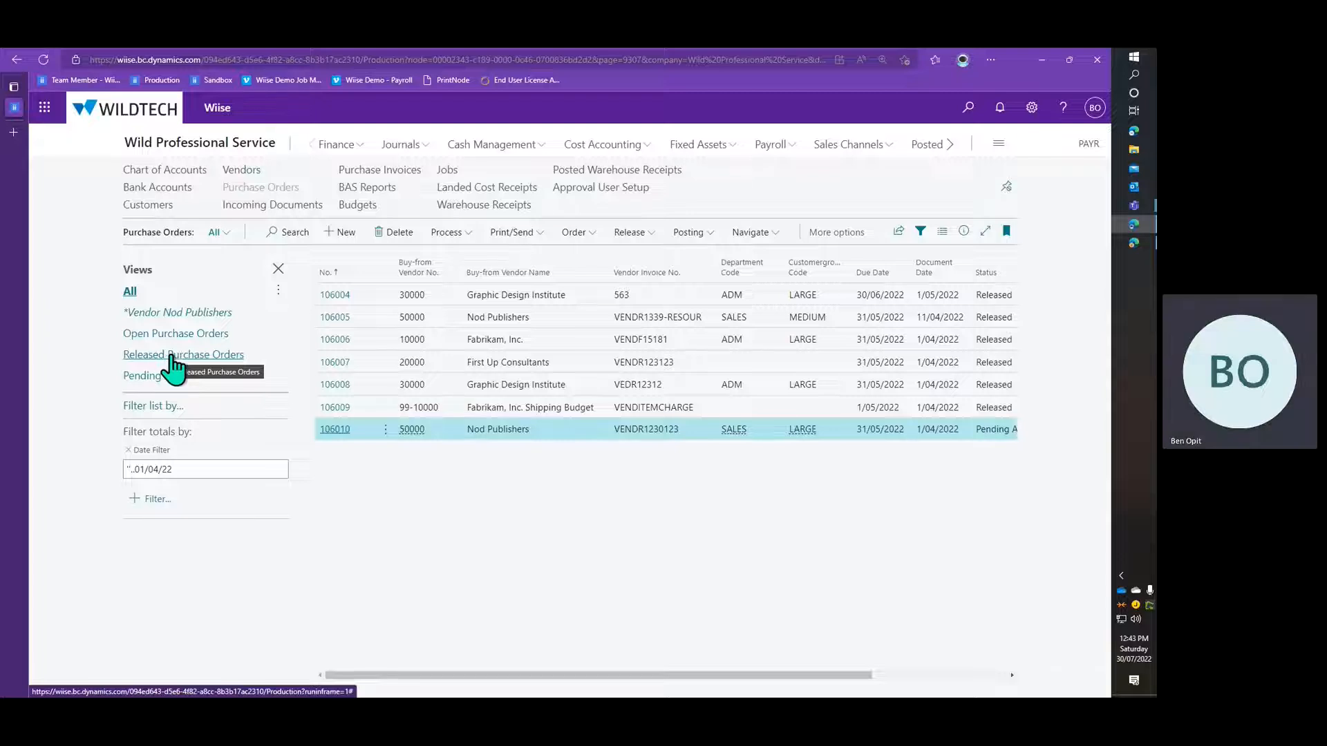
{"action": "left_click", "coordinate": [155, 377]}
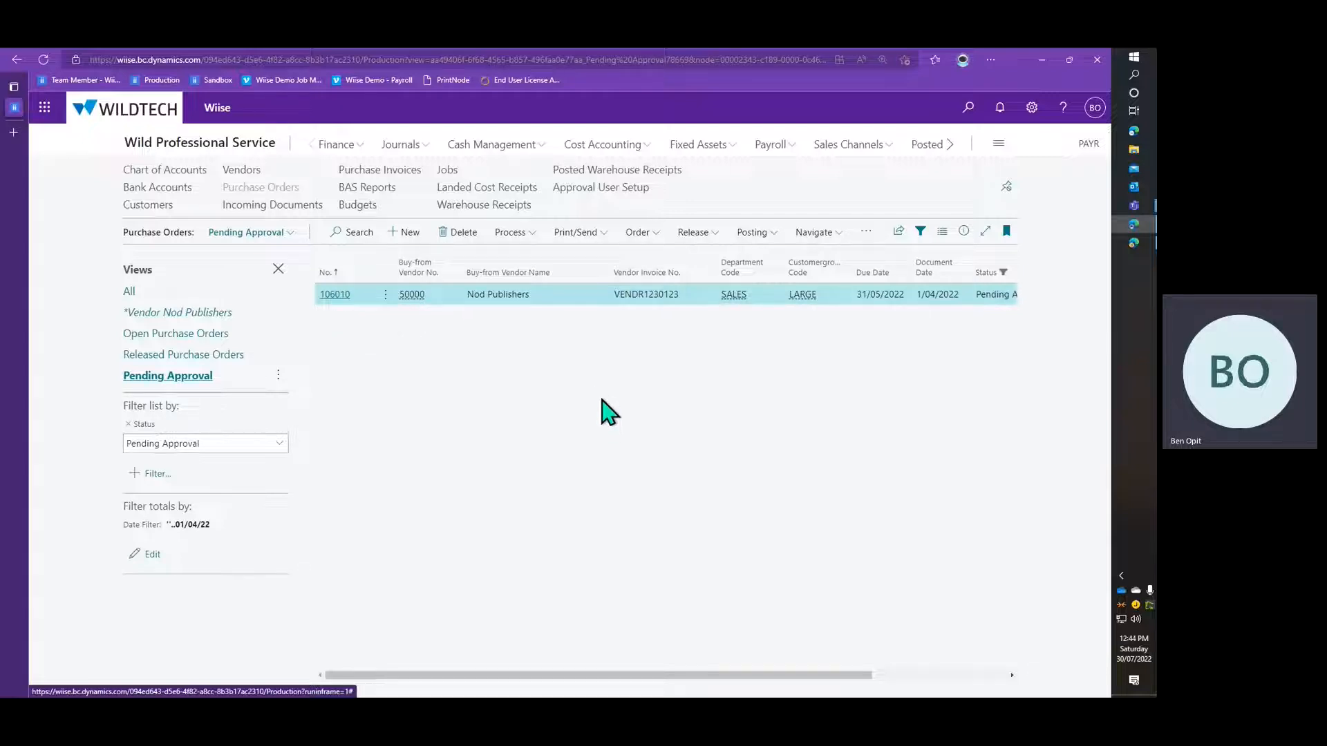
Switch to the approver's browser session and approve the Nod Publishers purchase order from Requests to Approve
{"action": "left_click", "coordinate": [1133, 243]}
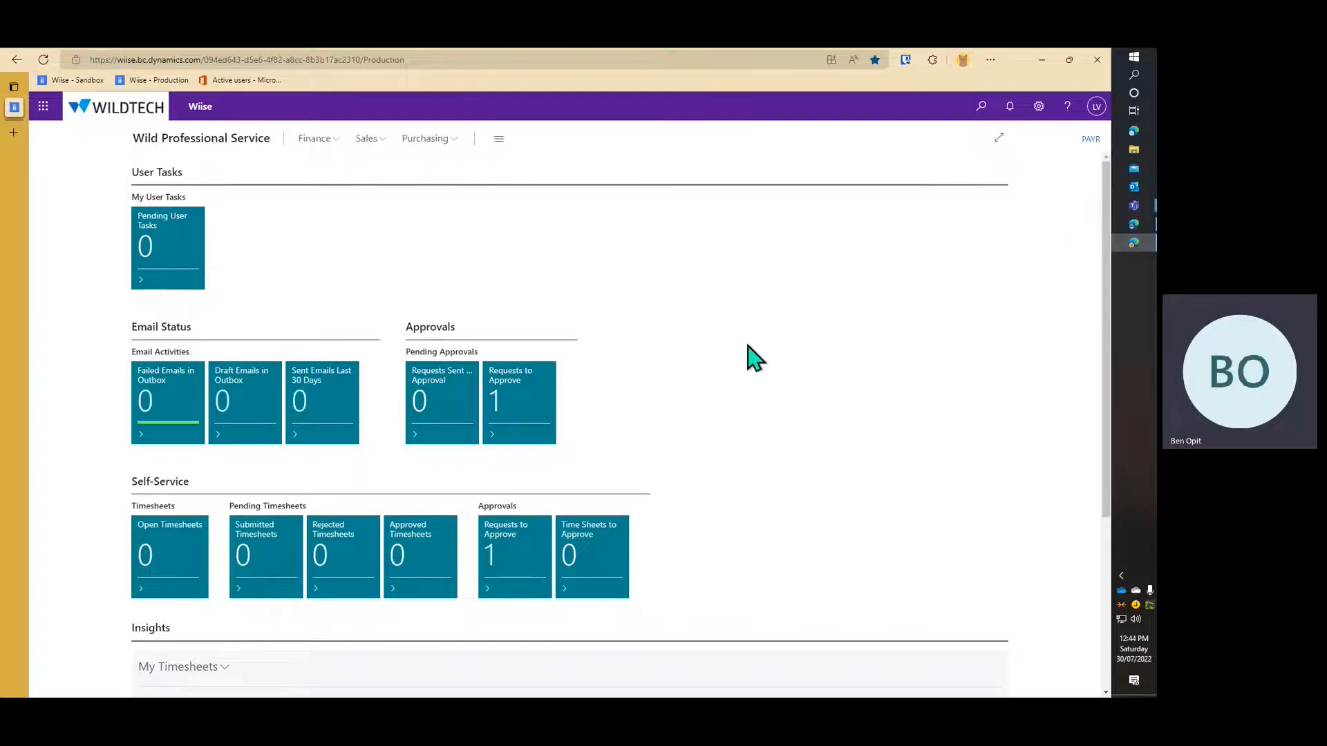
{"action": "left_click", "coordinate": [518, 415]}
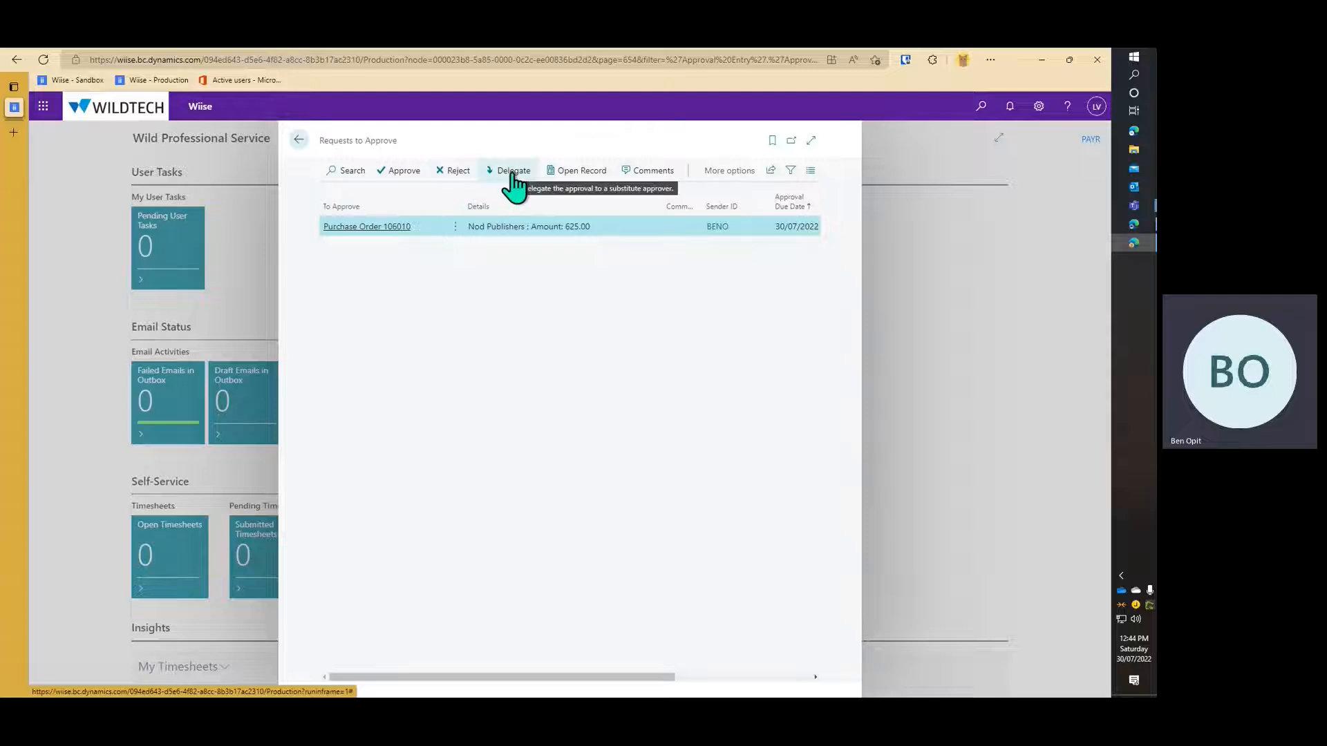
{"action": "left_click", "coordinate": [403, 171]}
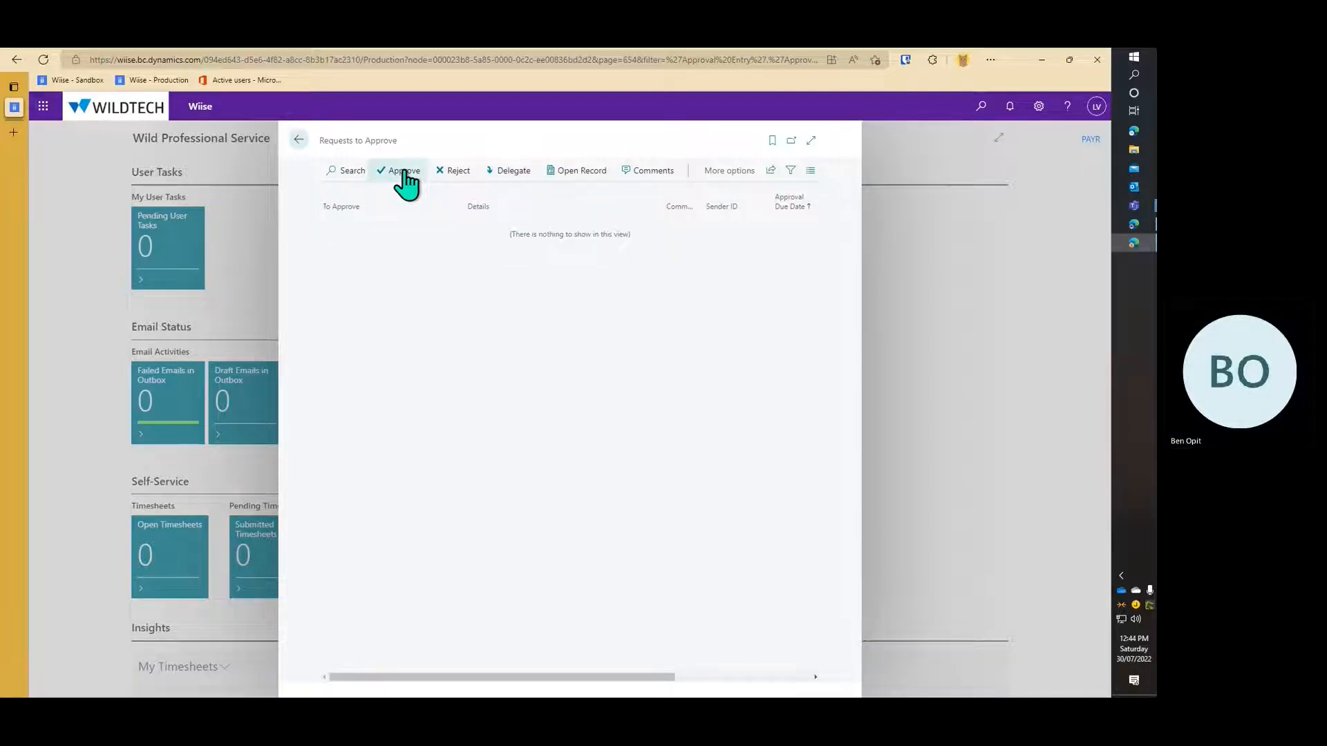
{"action": "left_click", "coordinate": [299, 140]}
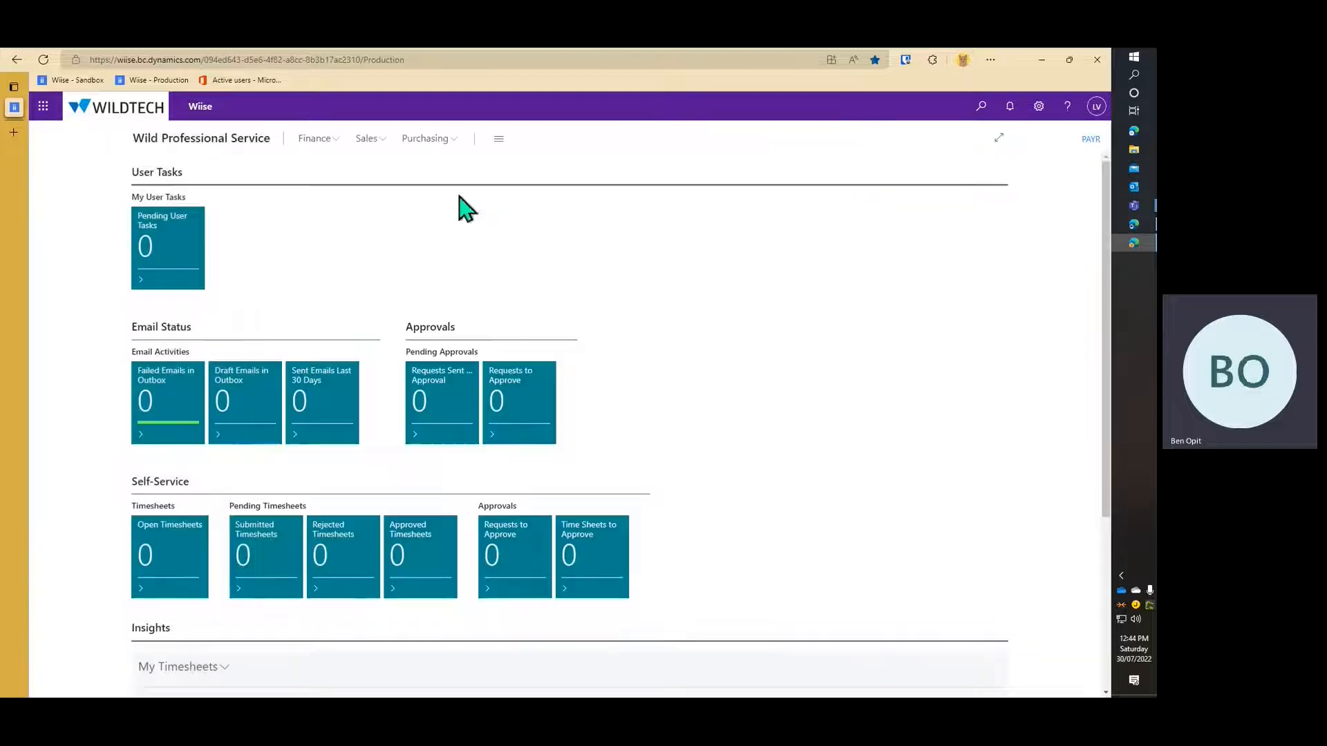
Switch back to the requester's browser session and show the Released Purchase Orders view
{"action": "left_click", "coordinate": [1133, 224]}
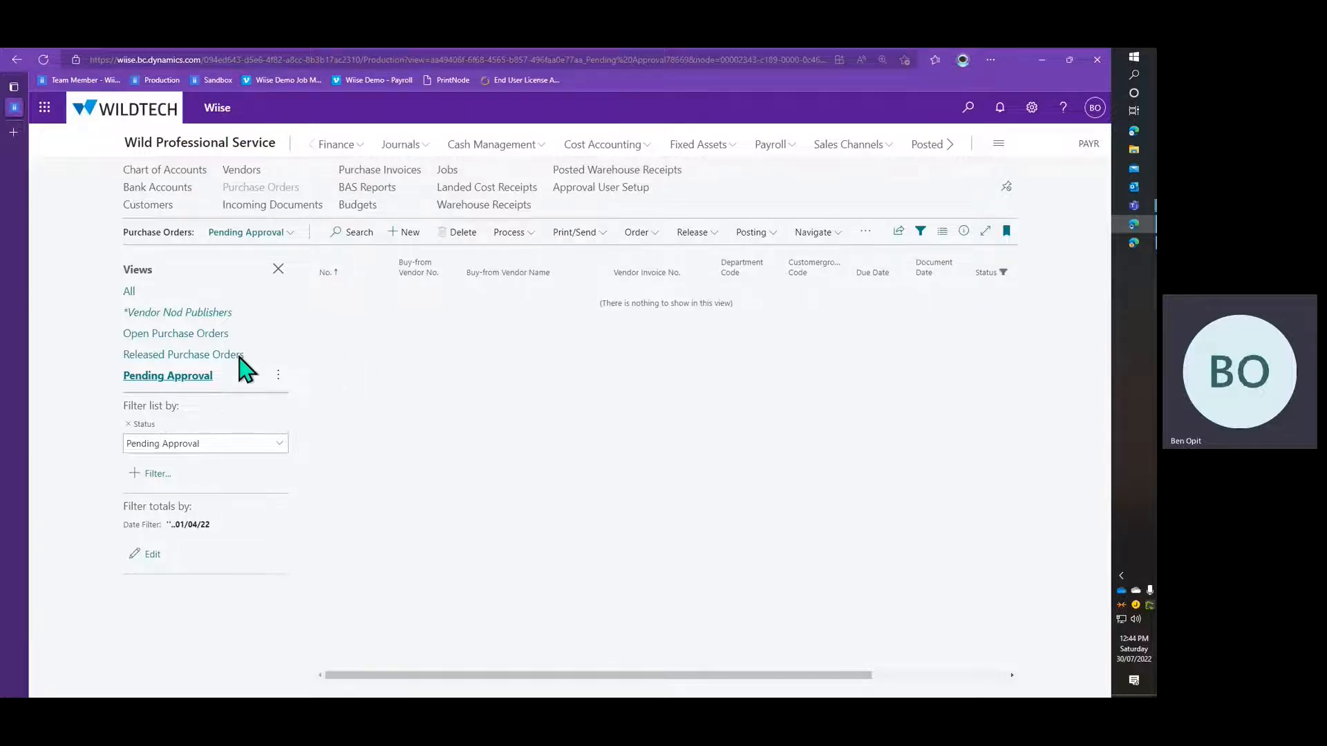
{"action": "left_click", "coordinate": [218, 356]}
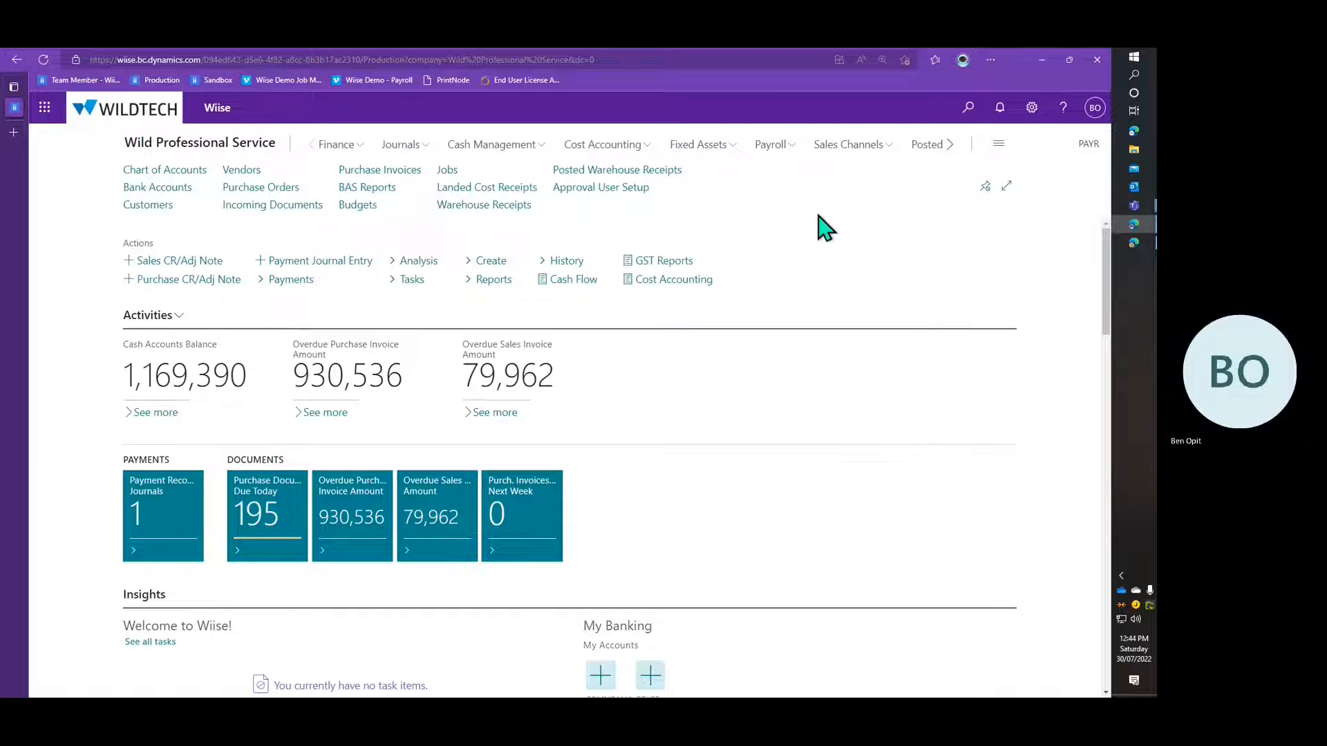
Open the existing landed cost receipt for the vessel Alba Varda and expand its General section
{"action": "left_click", "coordinate": [506, 186]}
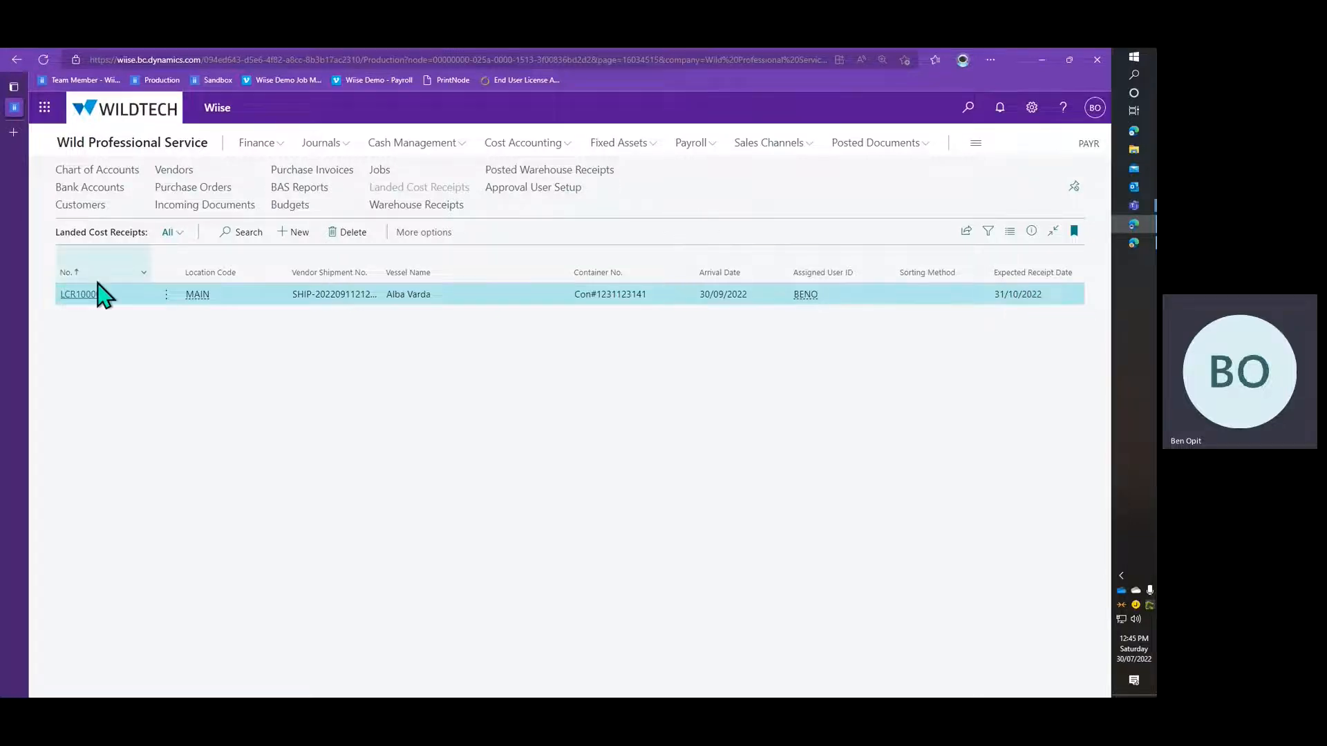
{"action": "left_click", "coordinate": [79, 296]}
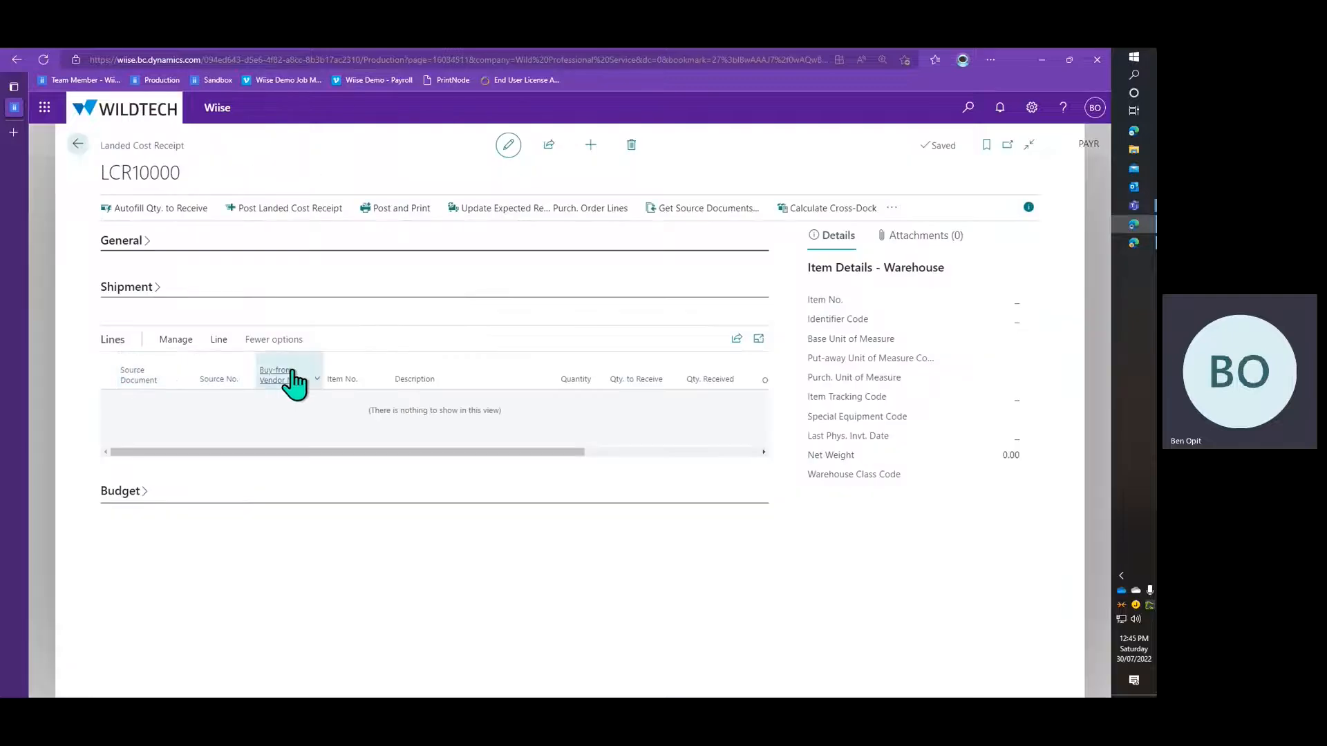
{"action": "left_click", "coordinate": [123, 241]}
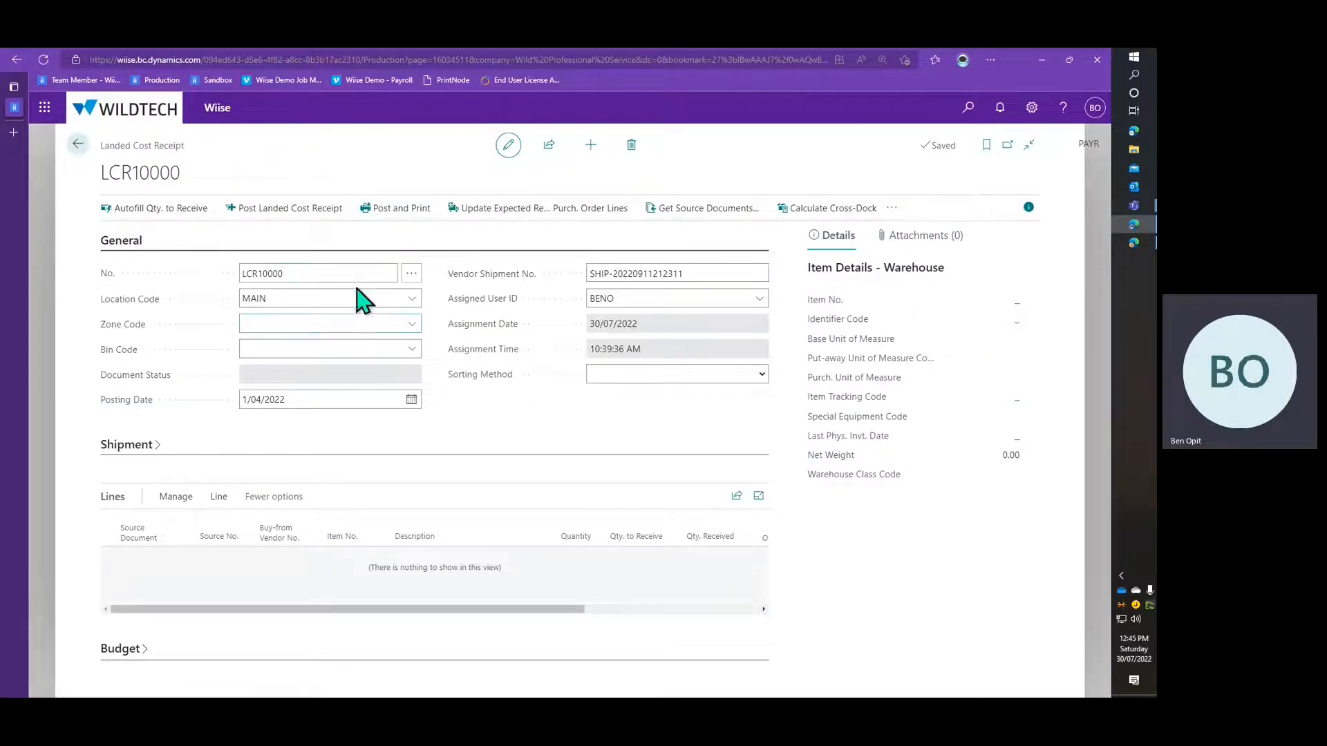
Review the receipt's General details, including location, available zone codes, vendor shipment number and assigned user
{"action": "left_click", "coordinate": [358, 274]}
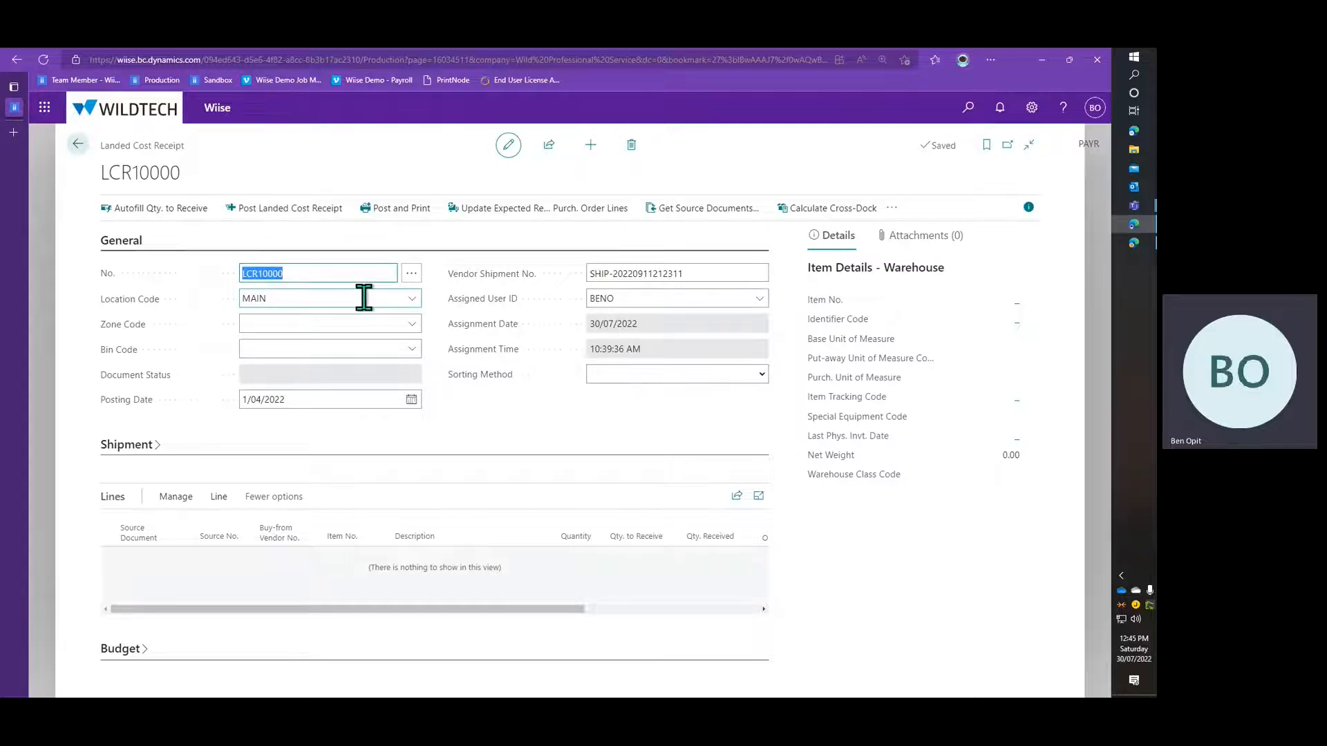
{"action": "left_click", "coordinate": [364, 297]}
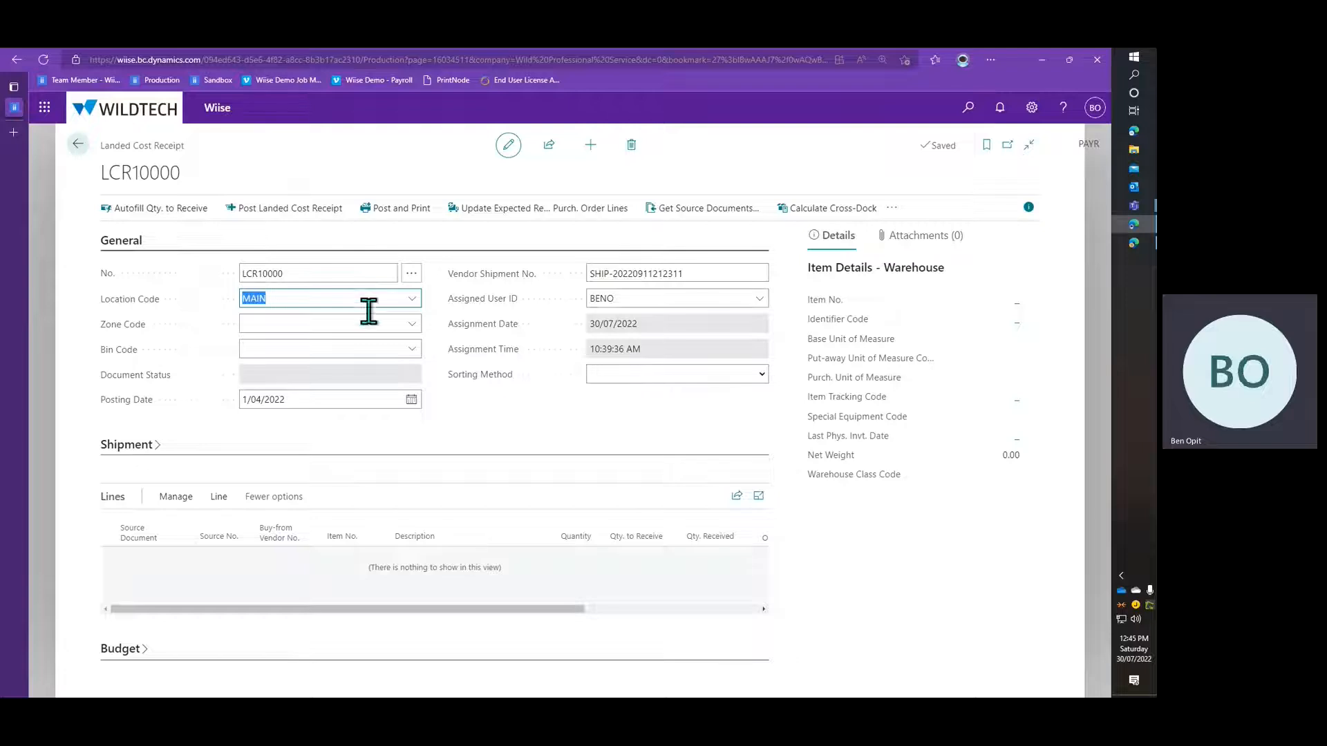
{"action": "left_click", "coordinate": [412, 324]}
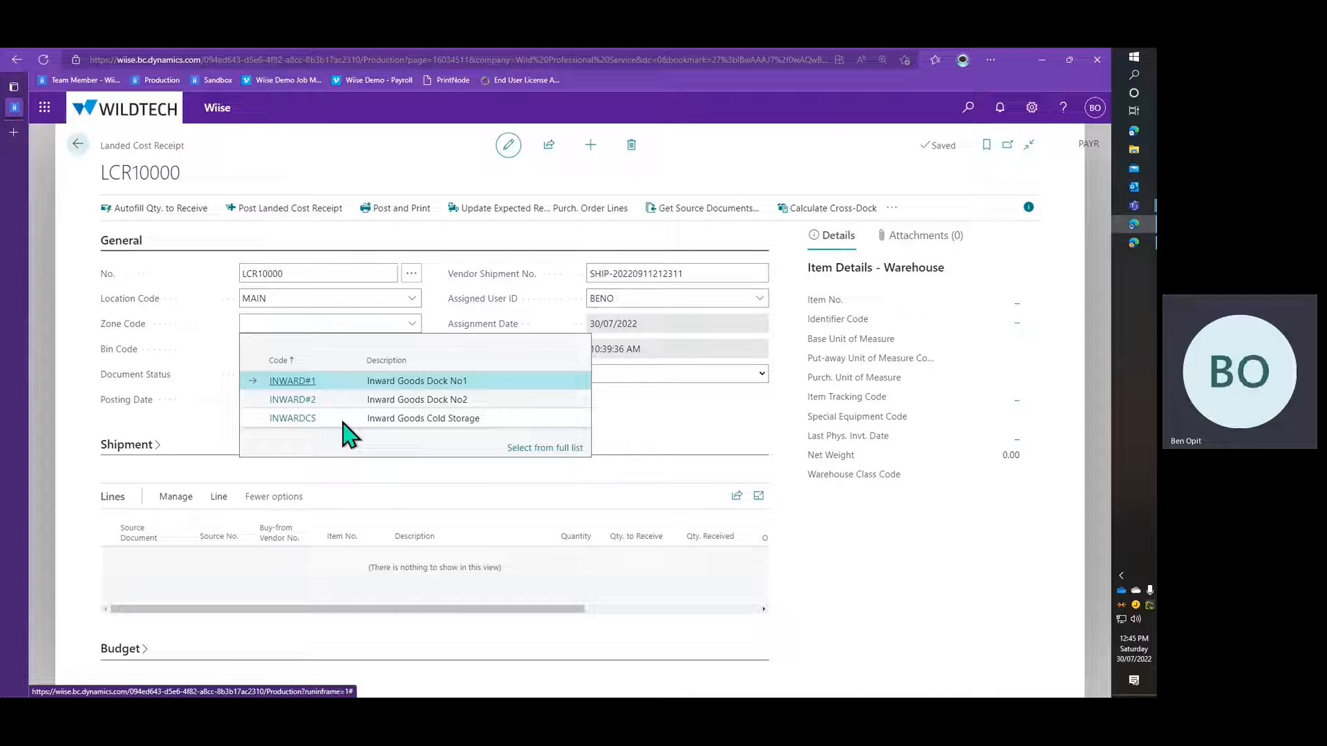
{"action": "left_click", "coordinate": [207, 430]}
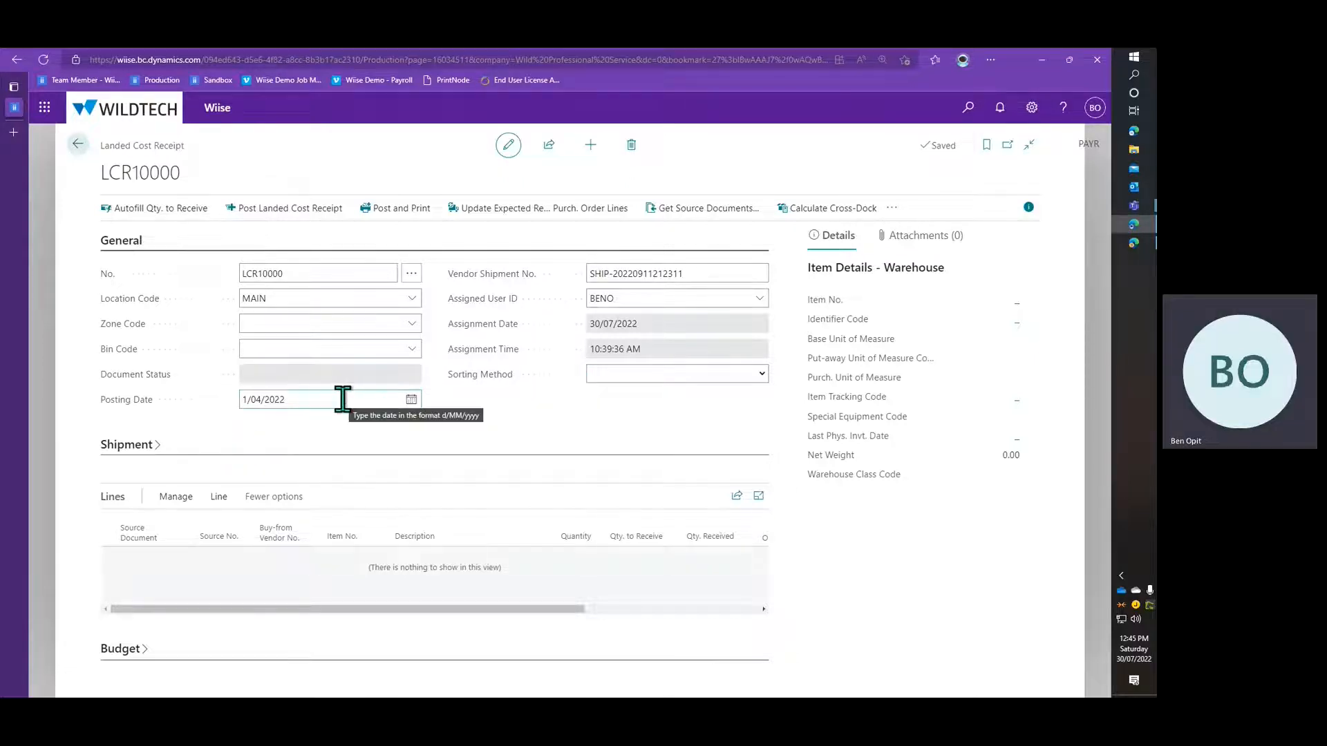
{"action": "left_click", "coordinate": [705, 271]}
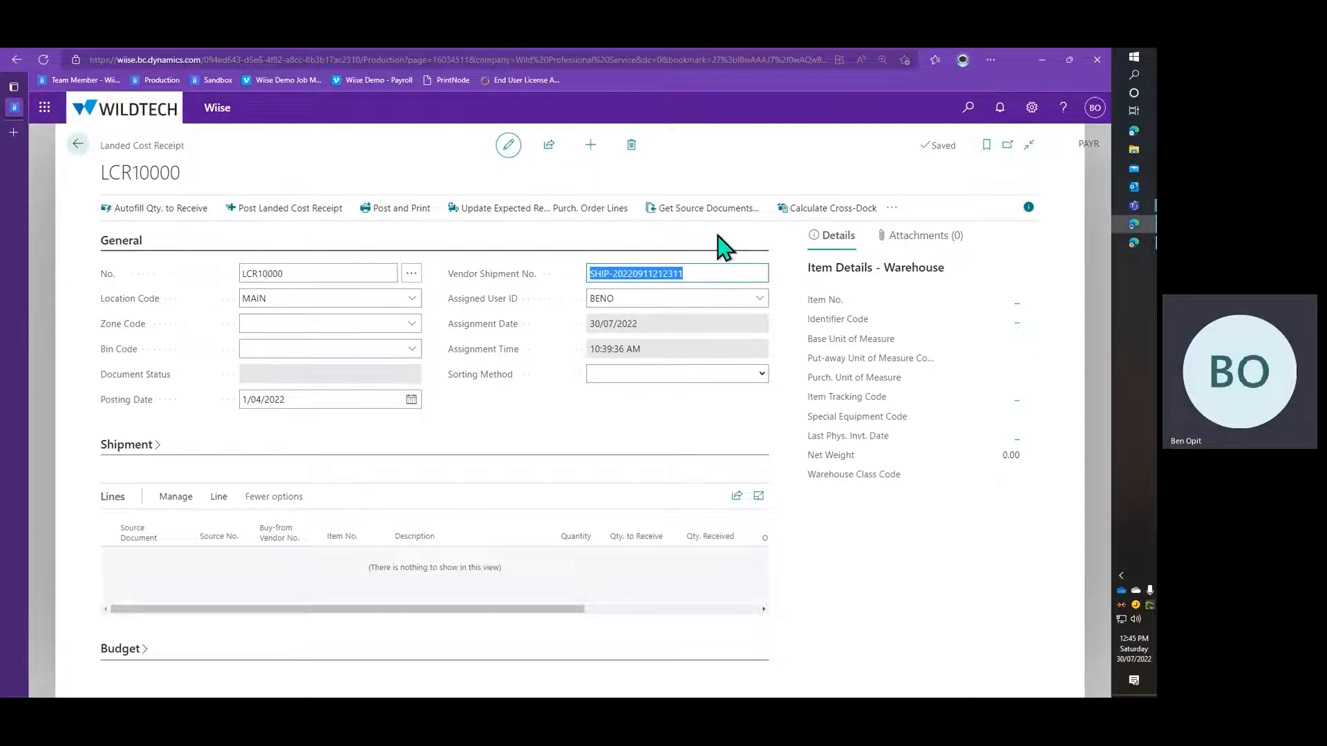
{"action": "left_click", "coordinate": [696, 299]}
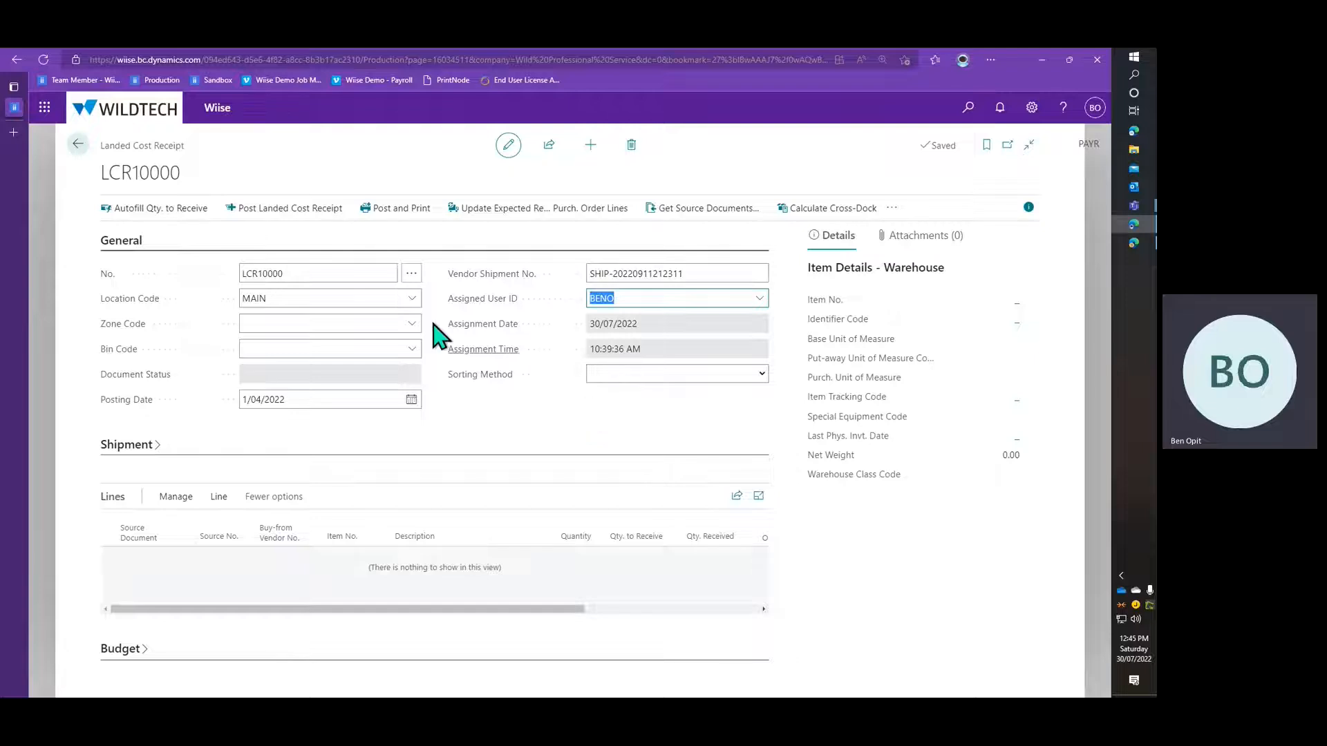
Collapse the General section, expand Shipment, and review the vessel name, container number and container name fields
{"action": "left_click", "coordinate": [114, 241]}
{"action": "left_click", "coordinate": [128, 287]}
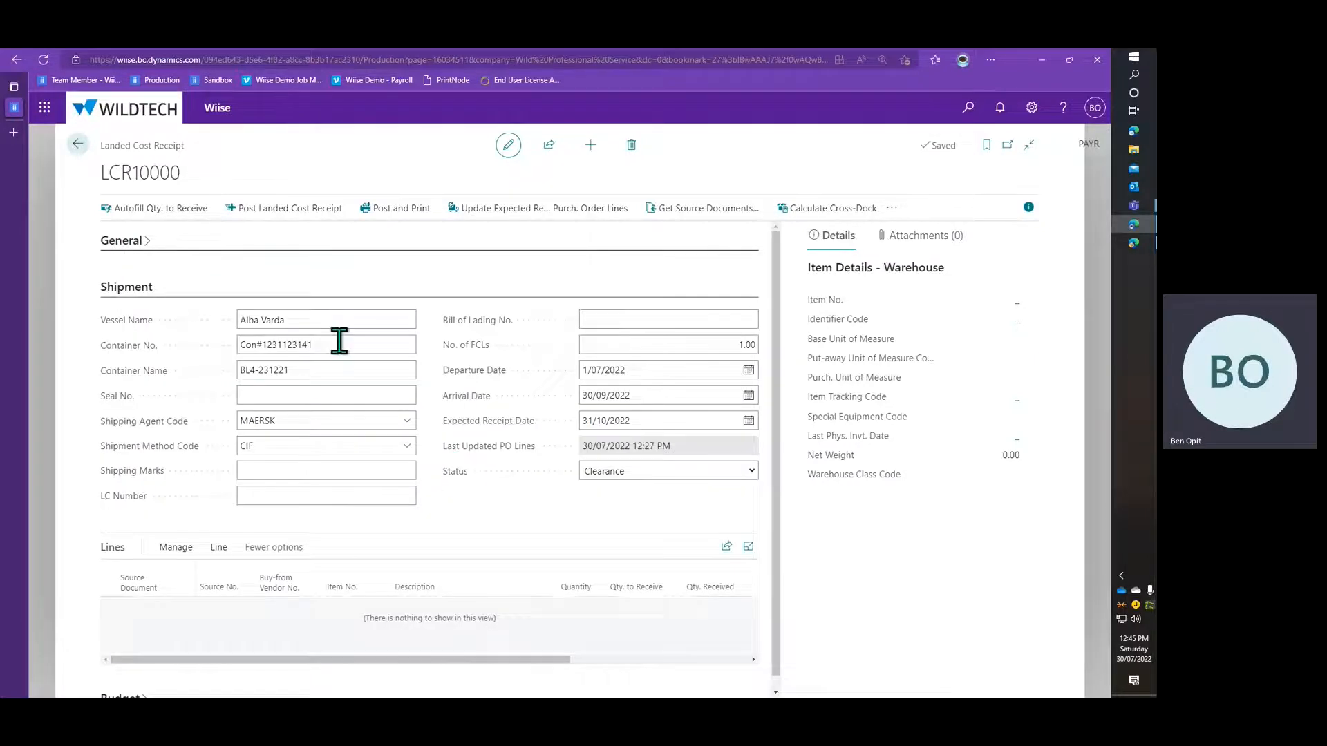
{"action": "left_click", "coordinate": [353, 322]}
{"action": "left_click", "coordinate": [359, 346]}
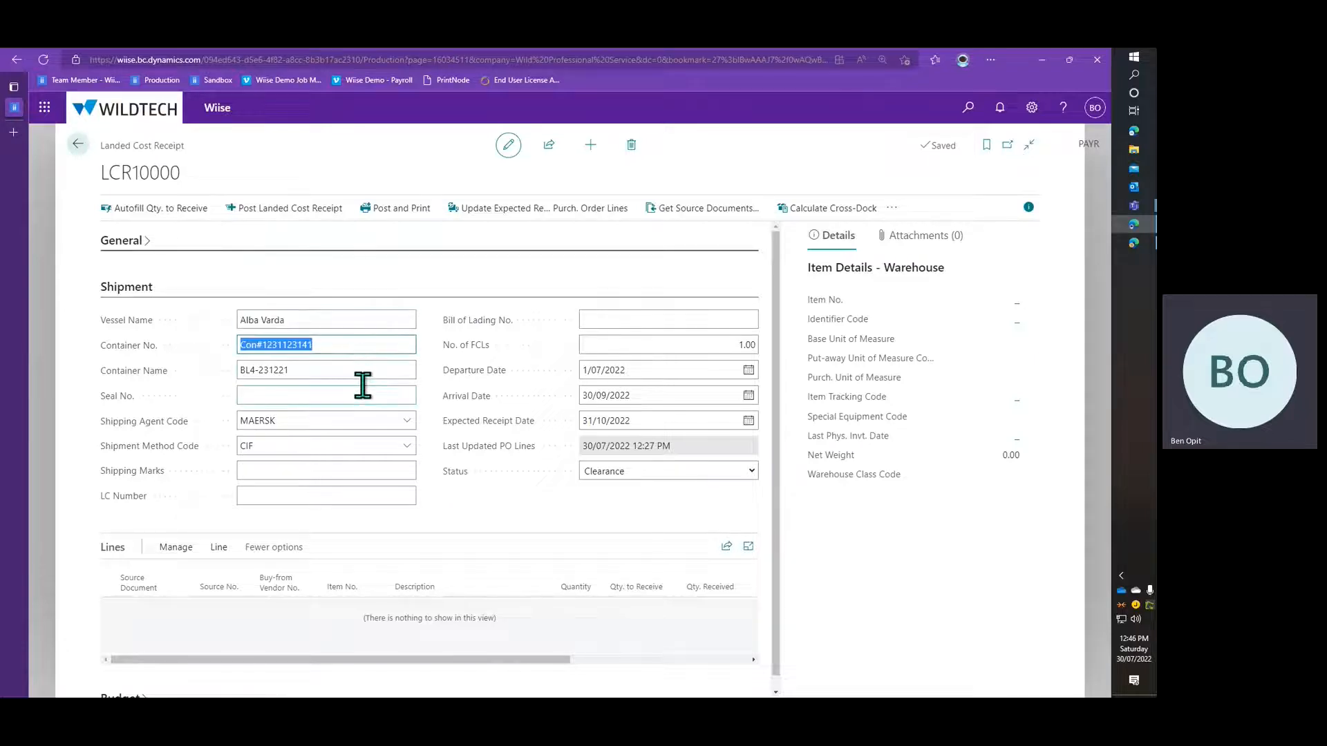
{"action": "left_click", "coordinate": [358, 373]}
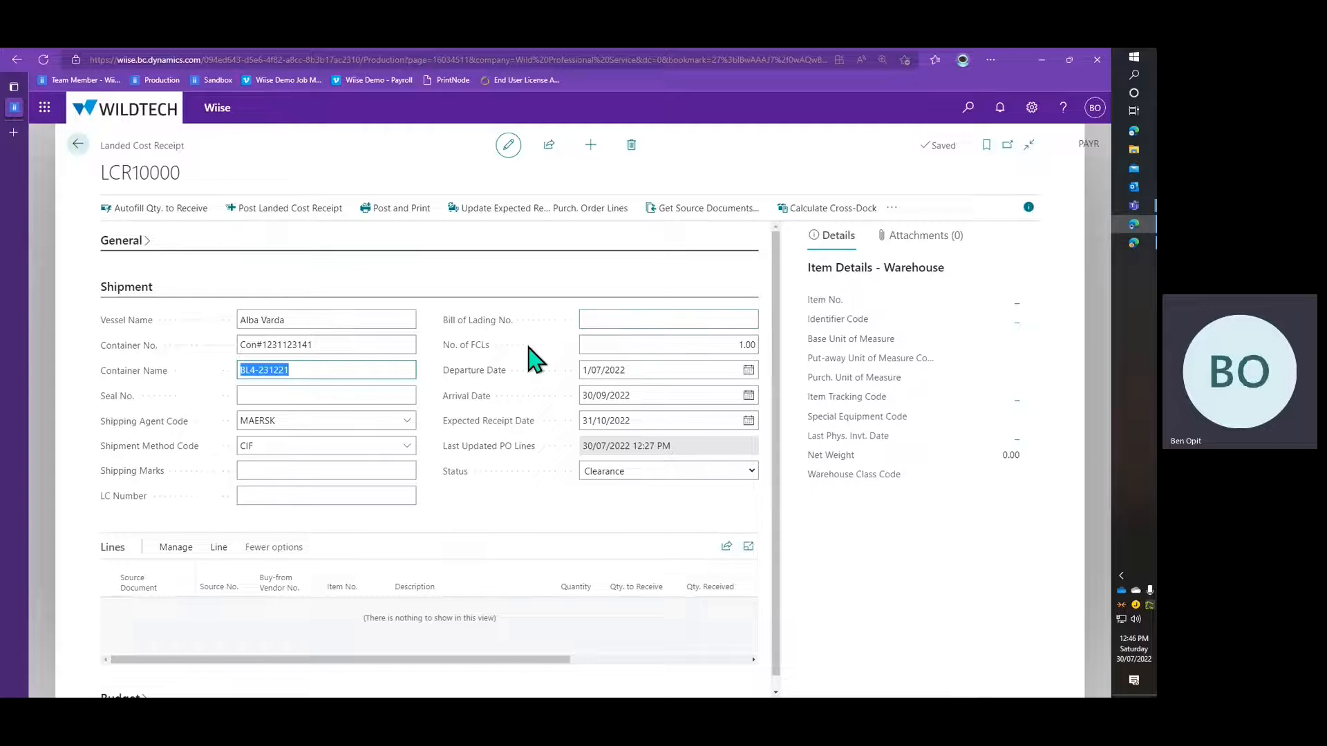
Set the shipment status to Loading and bring all available source documents for the MAIN location into the receipt lines
{"action": "left_click", "coordinate": [669, 473]}
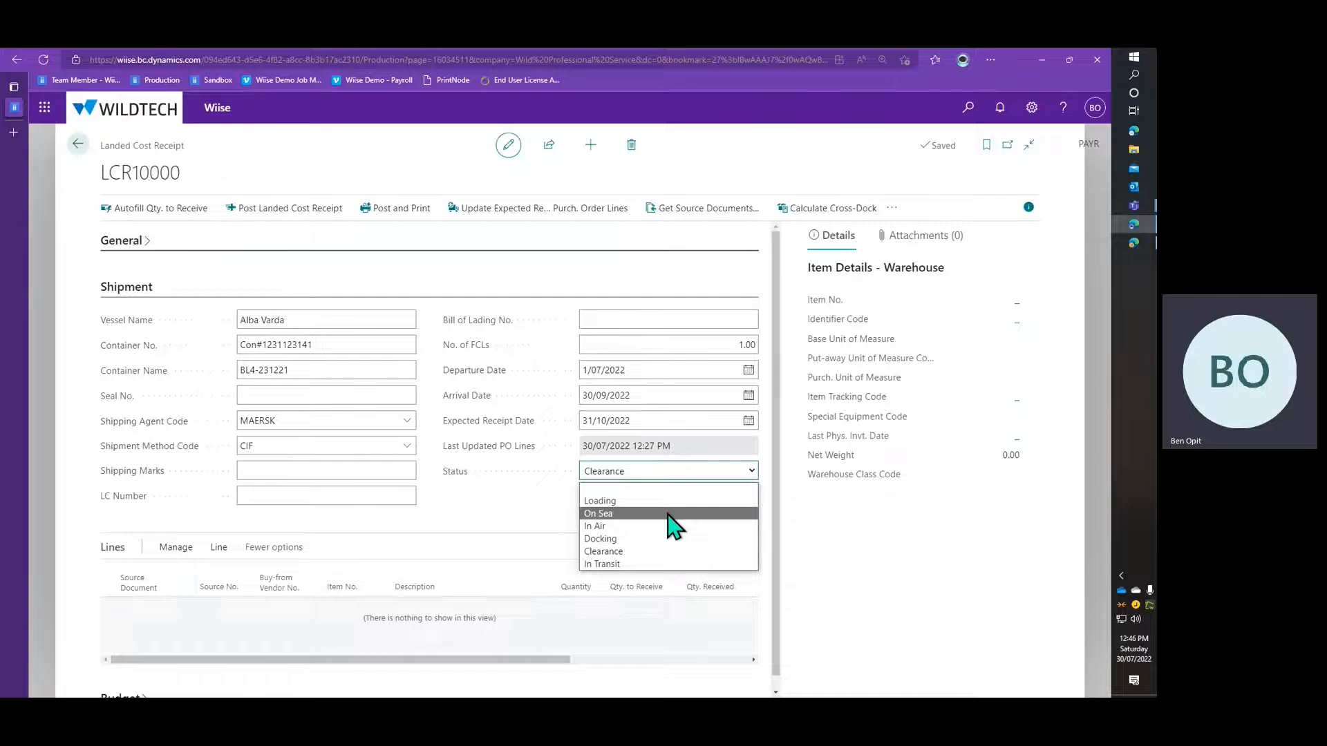
{"action": "left_click", "coordinate": [670, 501]}
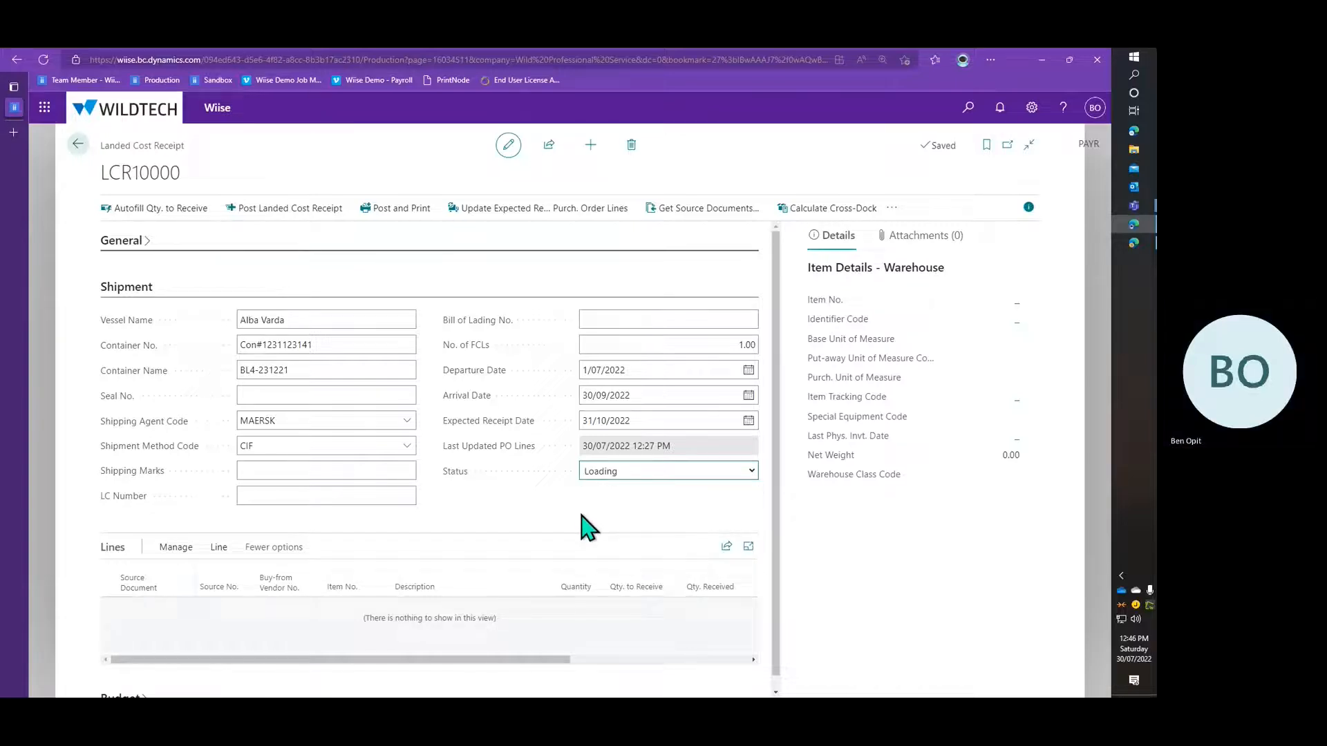
{"action": "scroll", "coordinate": [241, 615], "scroll_direction": "down", "scroll_amount": 1}
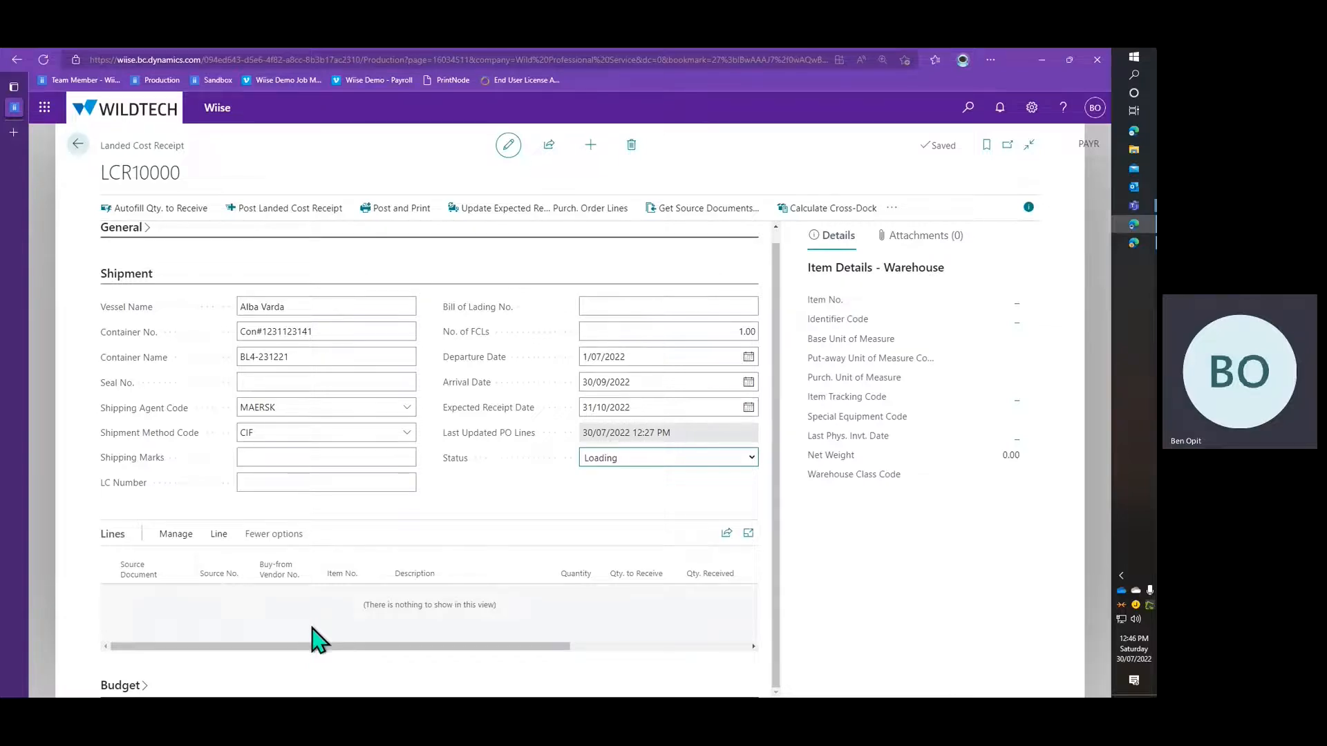
{"action": "left_click", "coordinate": [716, 213]}
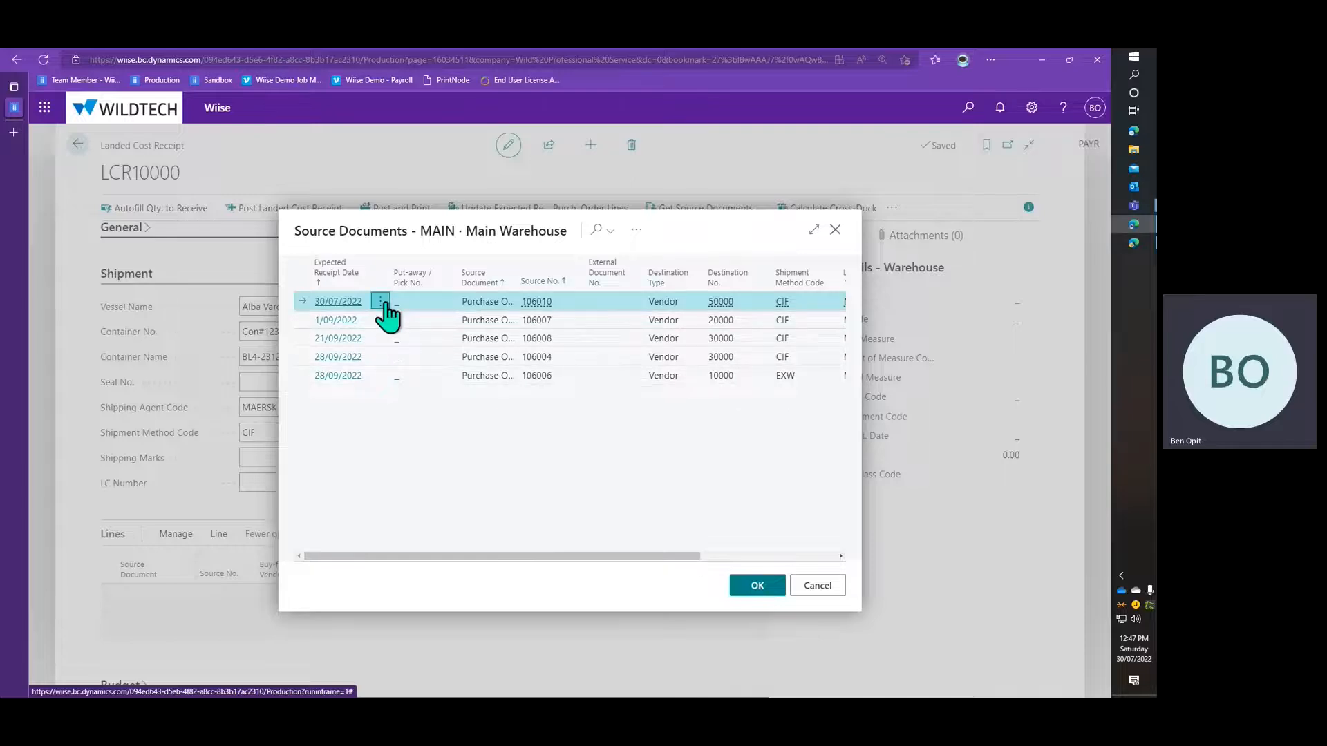
{"action": "left_click", "coordinate": [322, 280]}
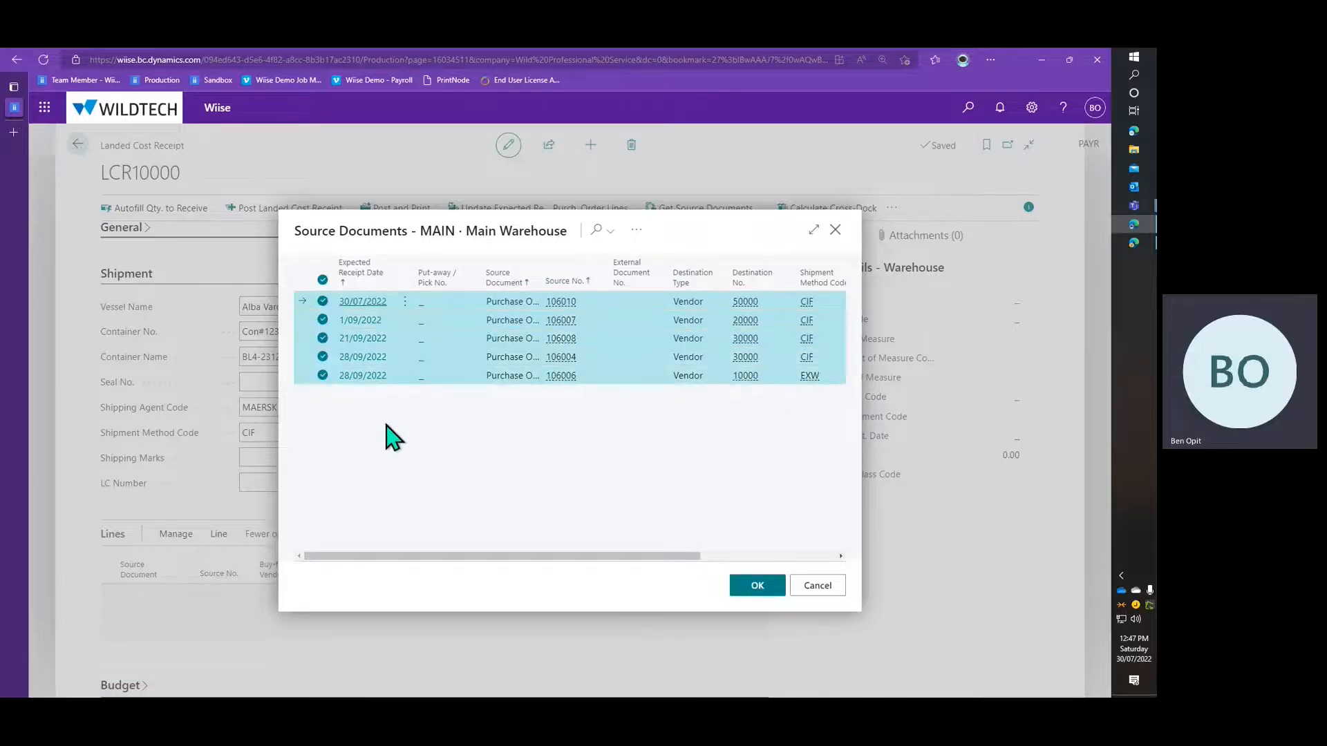
{"action": "left_click", "coordinate": [744, 589]}
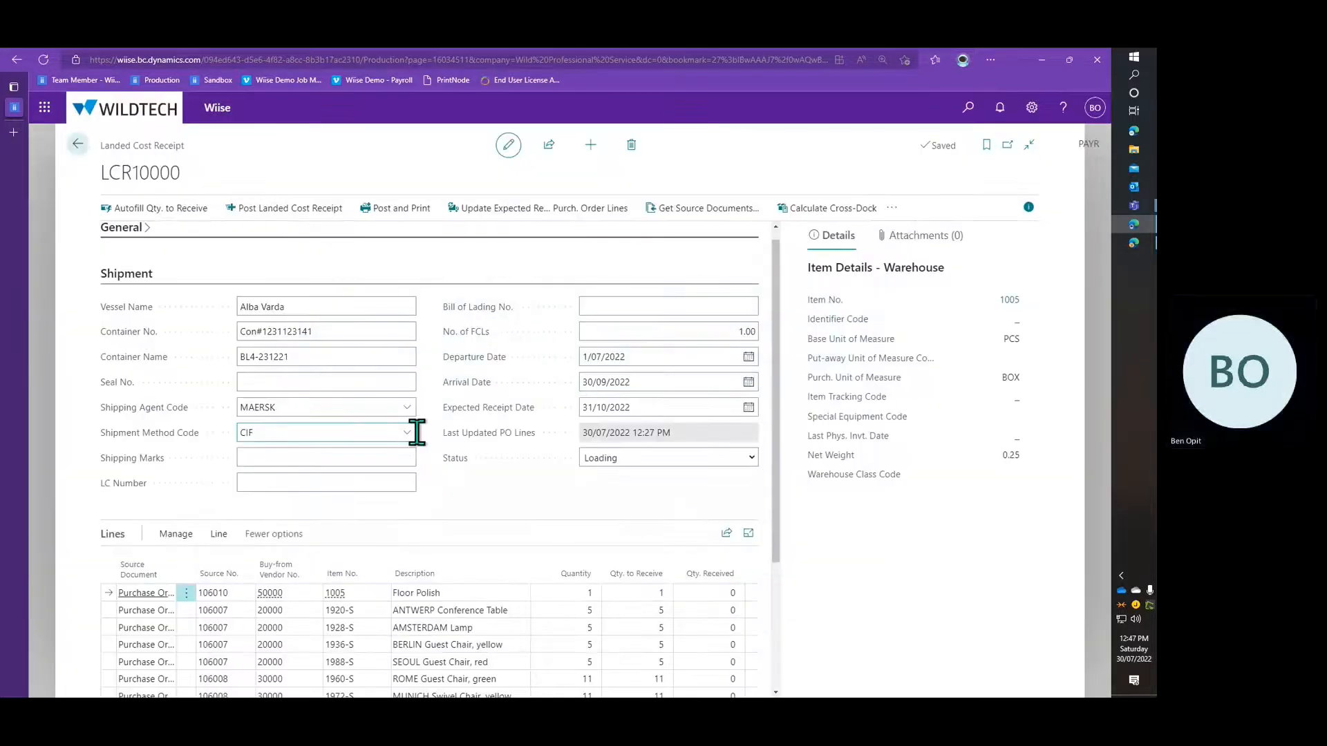
Review the receipt lines across their columns, including items, quantities, due dates and units of measure
{"action": "scroll", "coordinate": [482, 442], "scroll_direction": "down", "scroll_amount": 2}
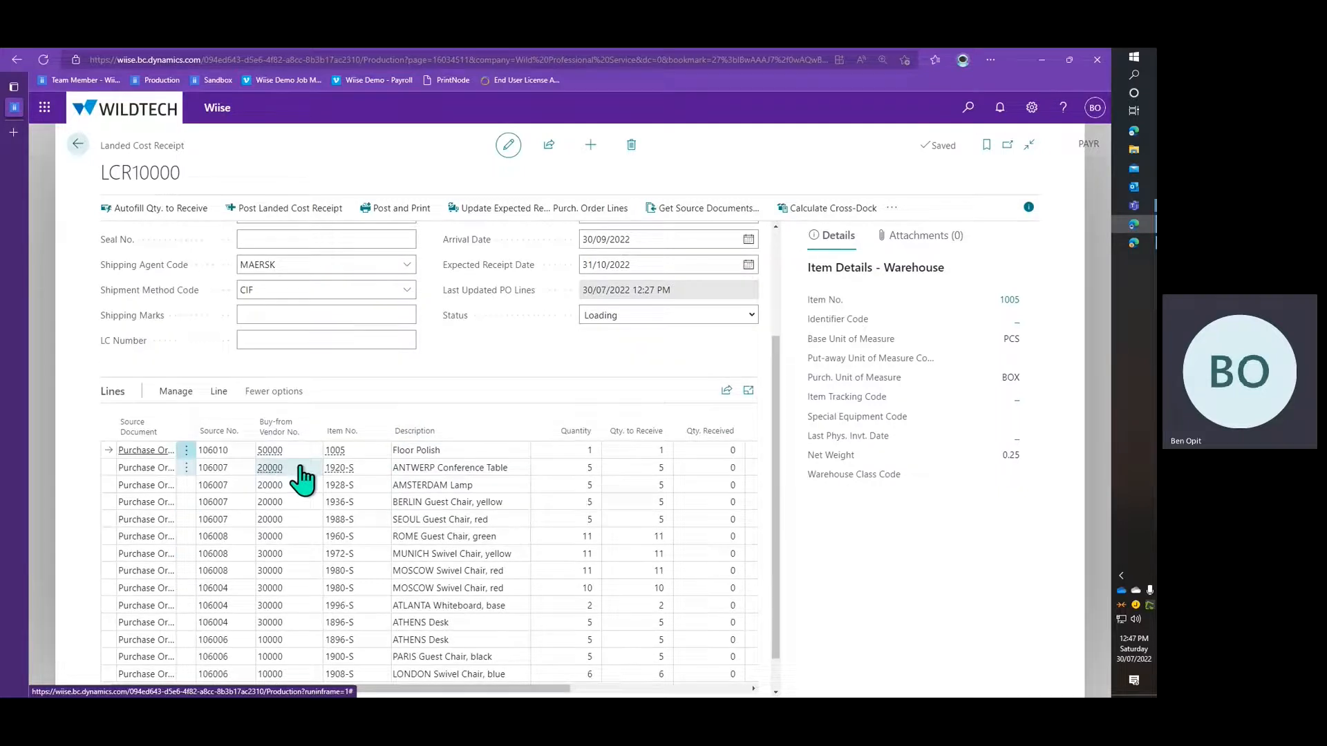
{"action": "scroll", "coordinate": [302, 477], "scroll_direction": "down", "scroll_amount": 1}
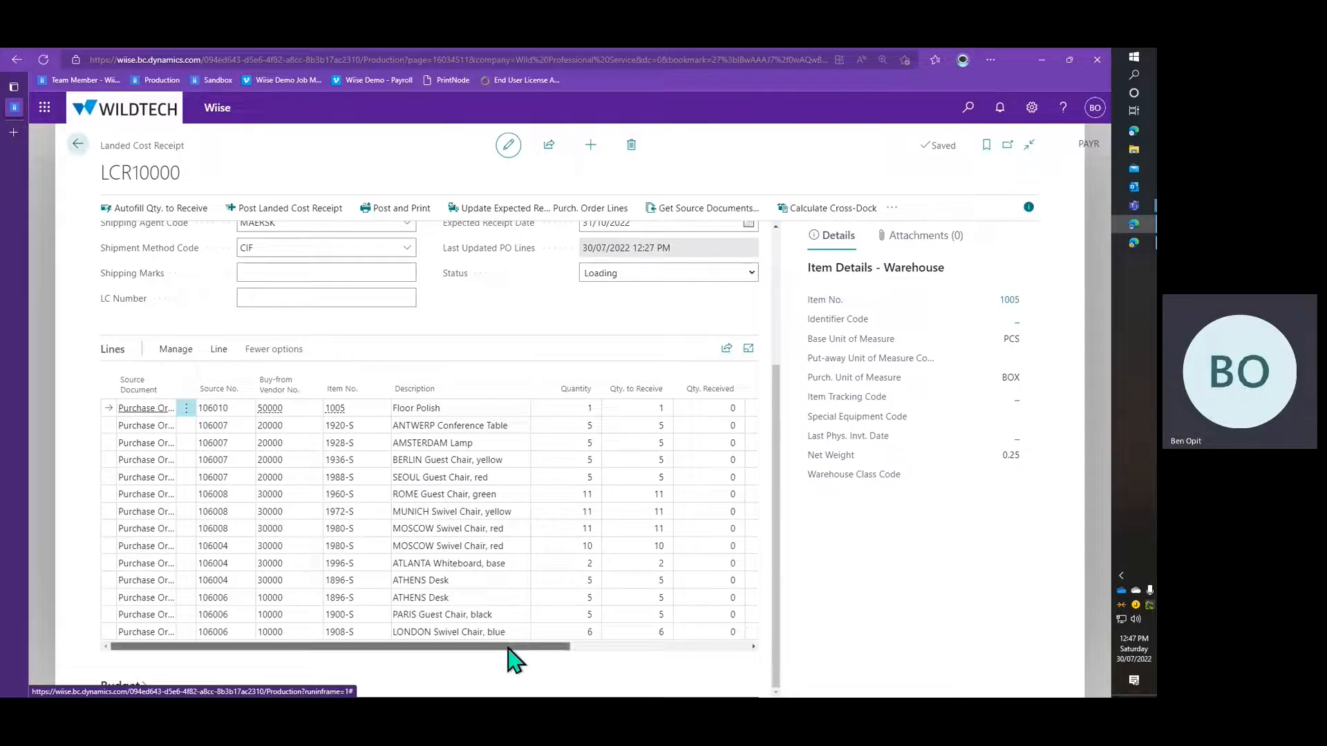
{"action": "left_click_drag", "start_coordinate": [542, 647], "coordinate": [711, 657]}
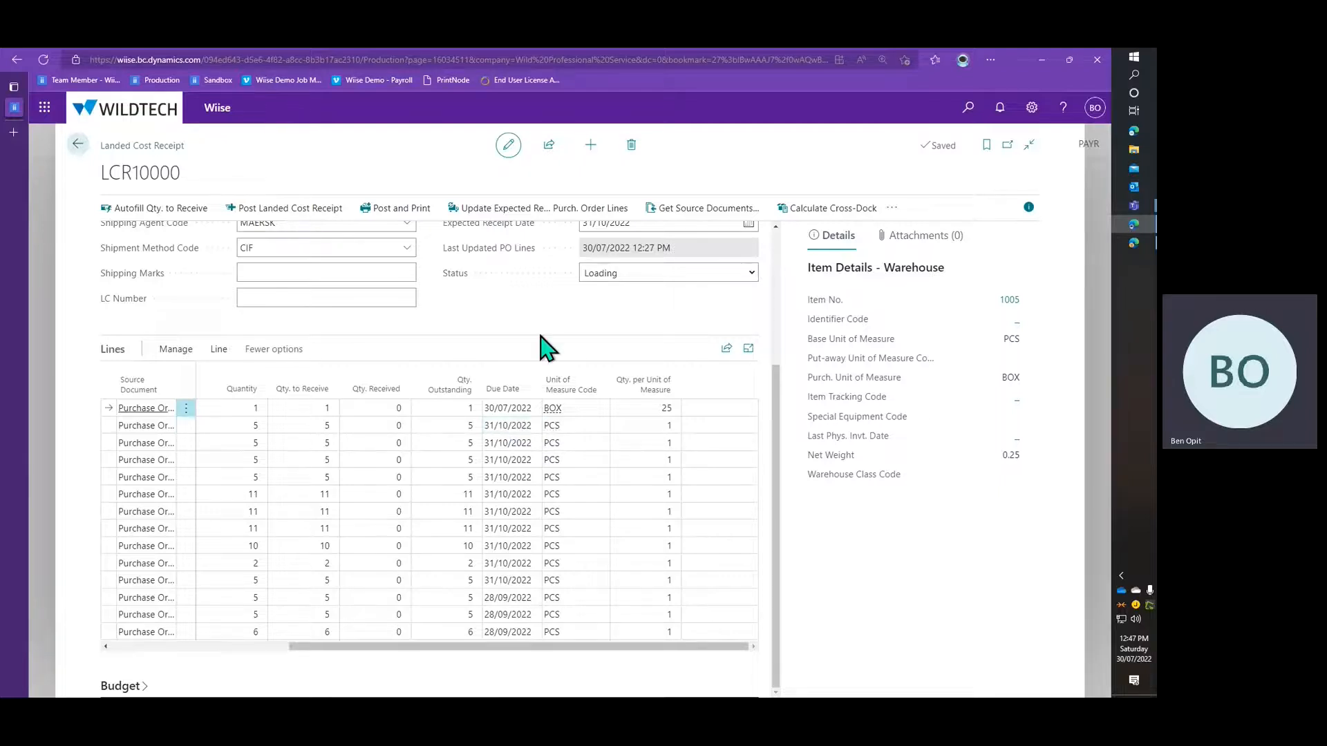
Change the landed cost receipt's shipment status to On Sea
{"action": "scroll", "coordinate": [542, 339], "scroll_direction": "up", "scroll_amount": 2}
{"action": "scroll", "coordinate": [532, 379], "scroll_direction": "up", "scroll_amount": 2}
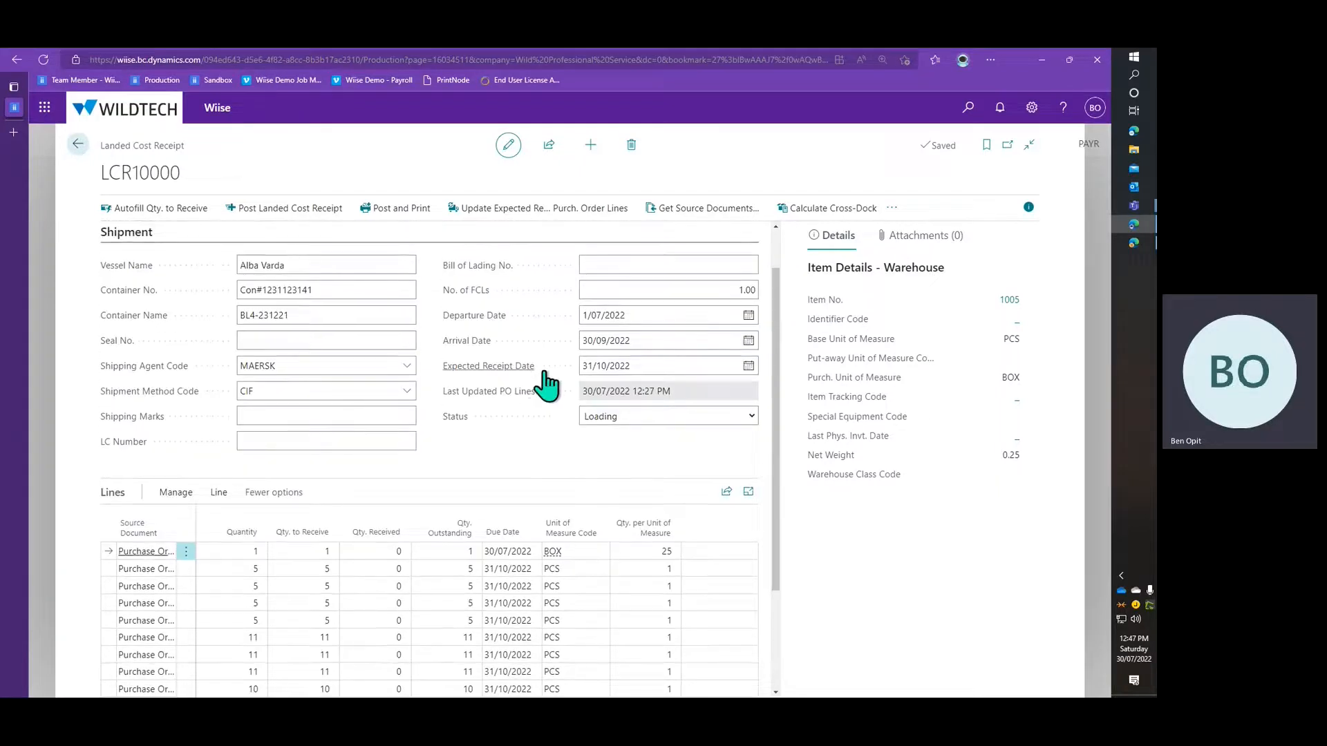
{"action": "left_click", "coordinate": [653, 418]}
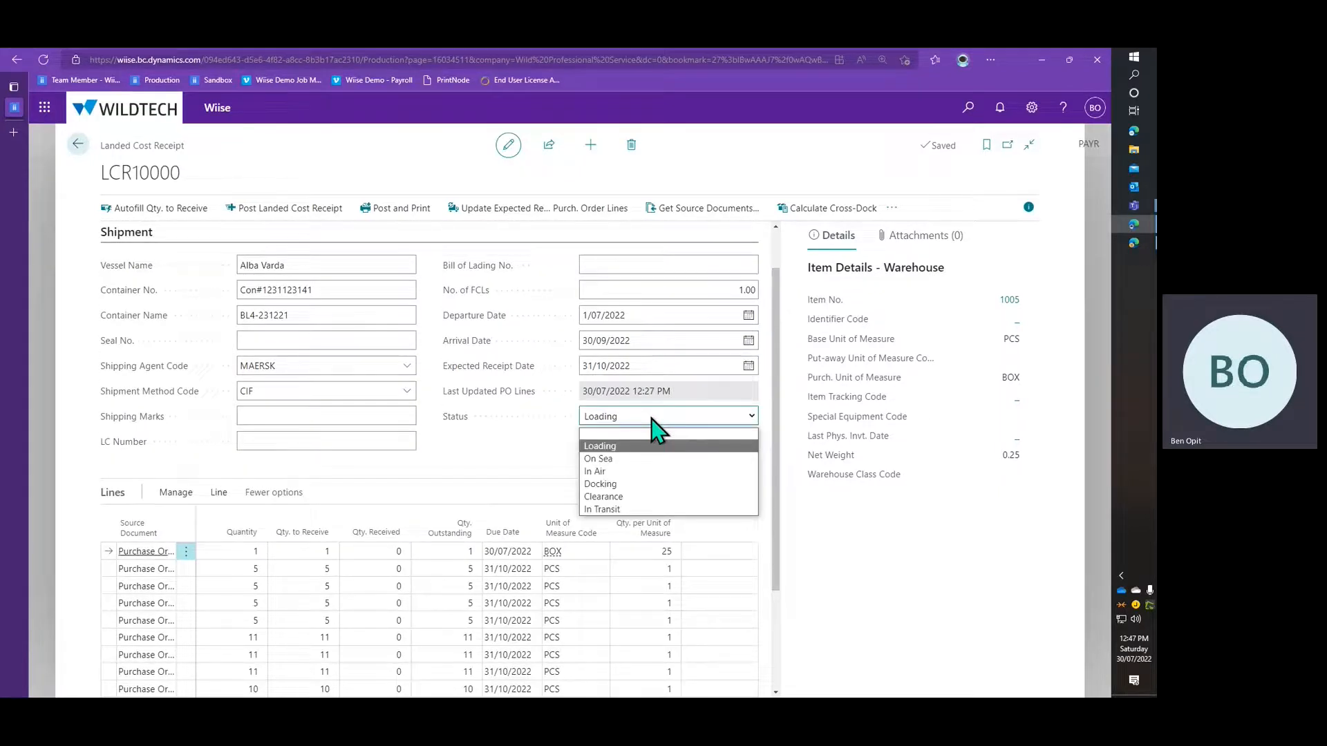
{"action": "left_click", "coordinate": [682, 459]}
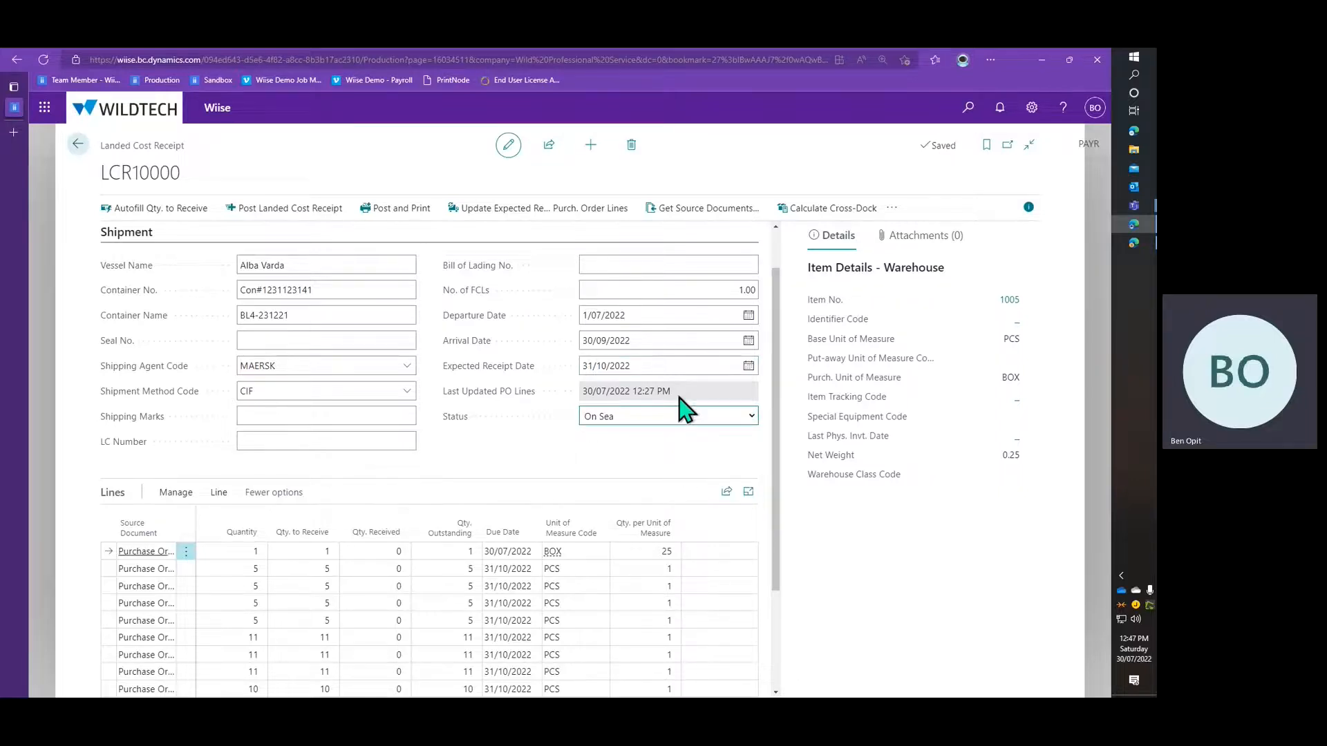
Set the Expected Receipt Date to 20/10/2022, update it on the purchase order lines, and check the lines' due dates
{"action": "left_click", "coordinate": [662, 364]}
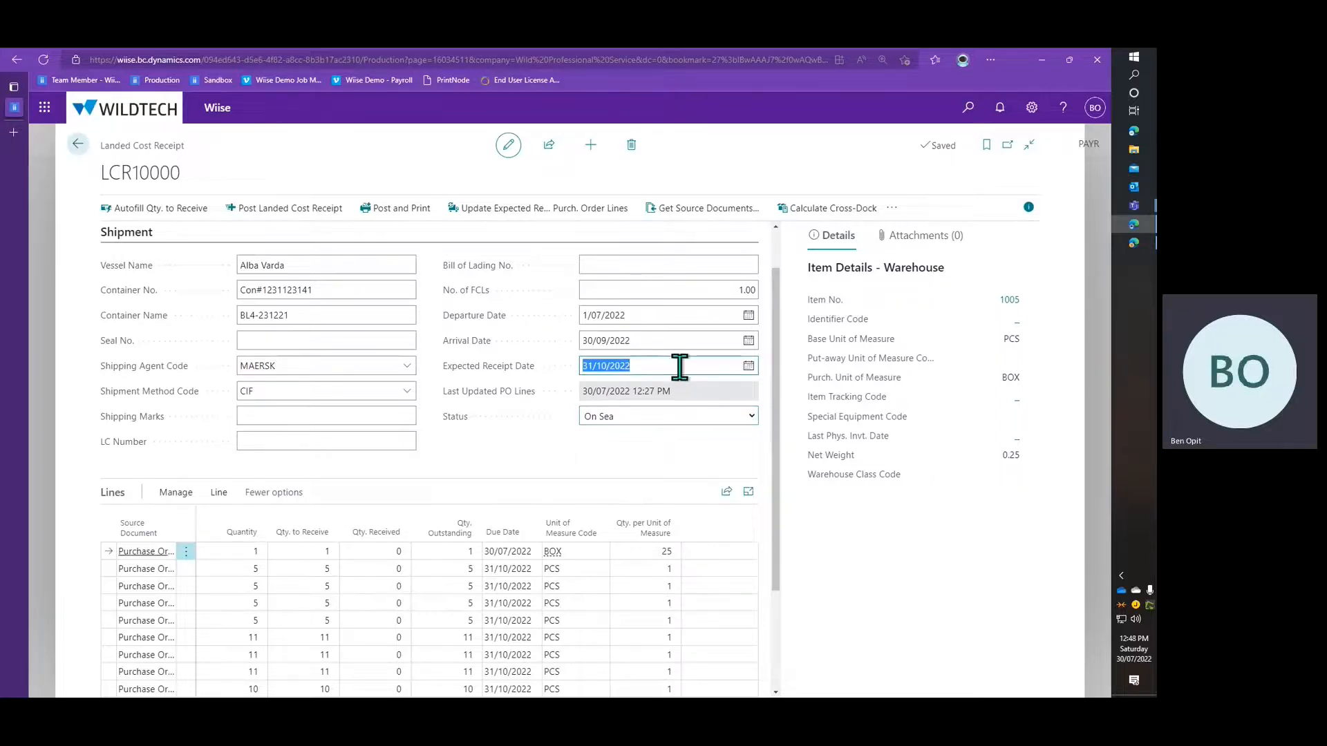
{"action": "left_click", "coordinate": [747, 366]}
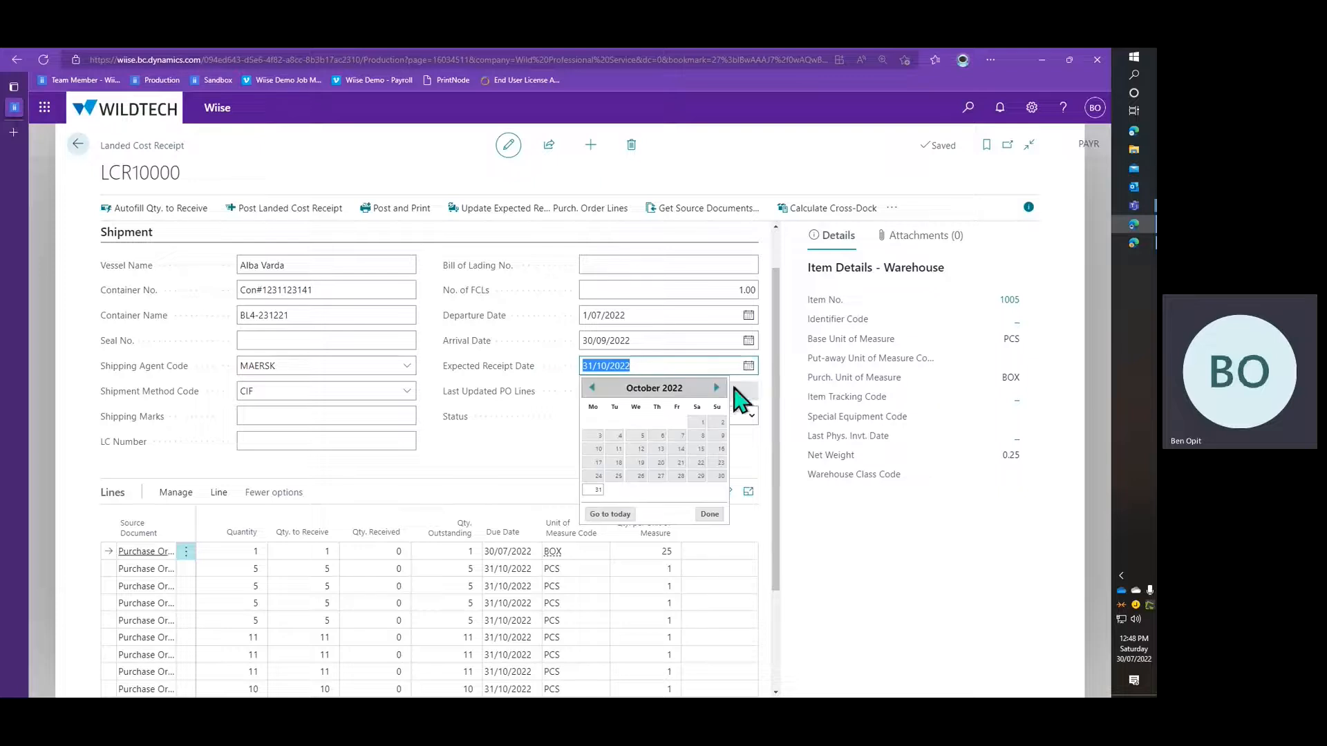
{"action": "left_click", "coordinate": [661, 462]}
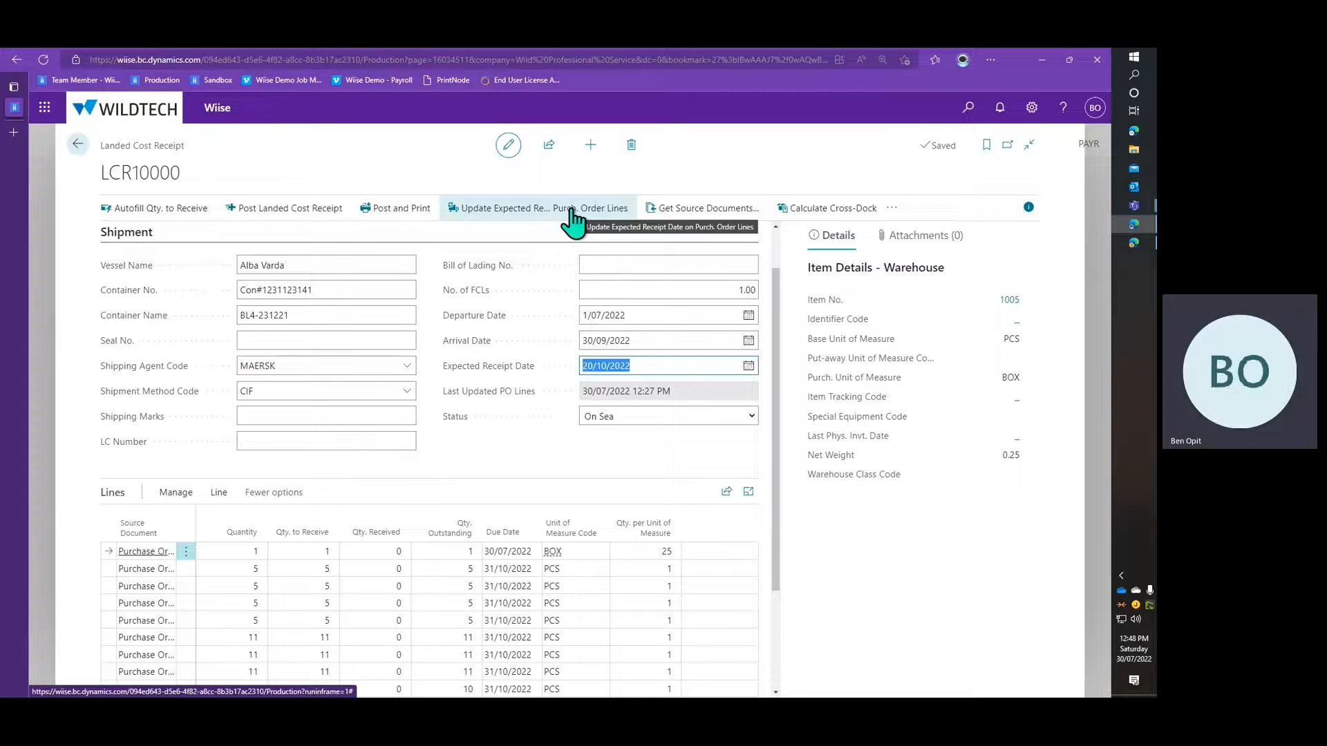
{"action": "left_click", "coordinate": [527, 219]}
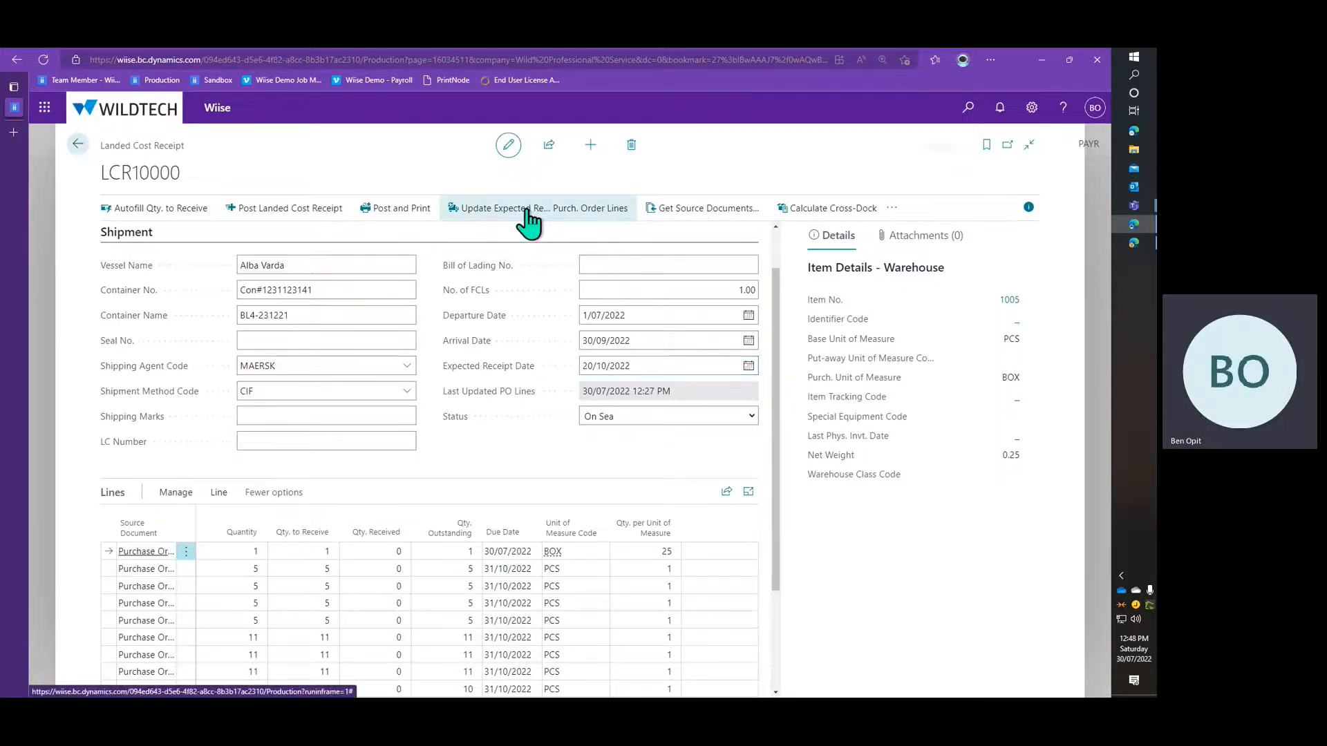
{"action": "left_click", "coordinate": [689, 443]}
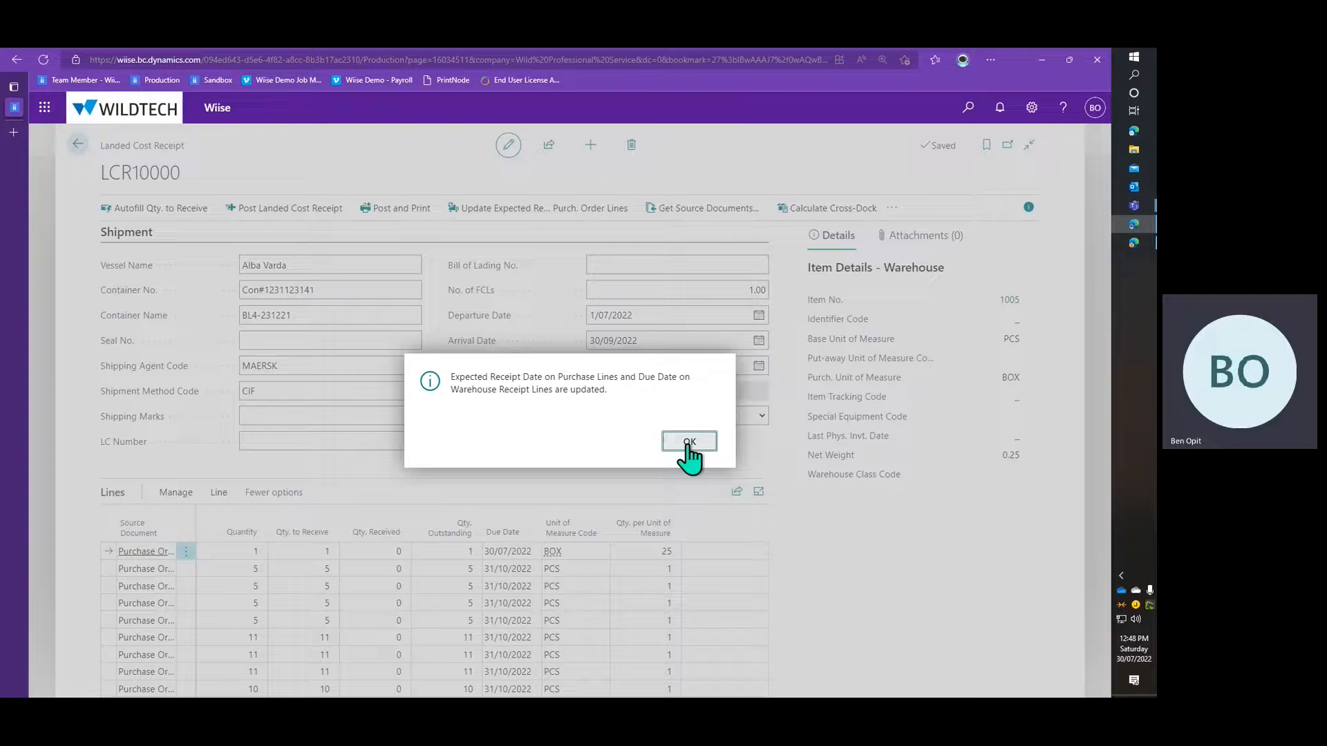
{"action": "scroll", "coordinate": [539, 574], "scroll_direction": "down", "scroll_amount": 1}
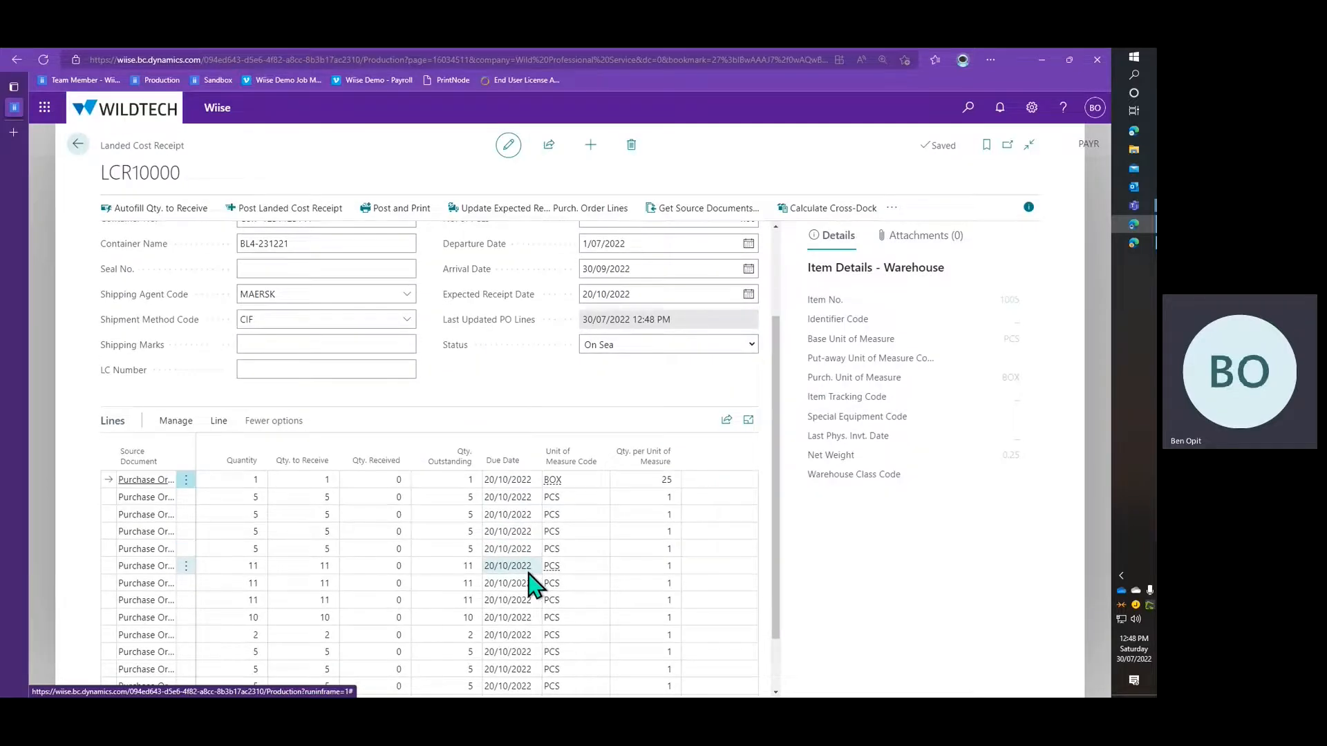
{"action": "scroll", "coordinate": [533, 584], "scroll_direction": "down", "scroll_amount": 1}
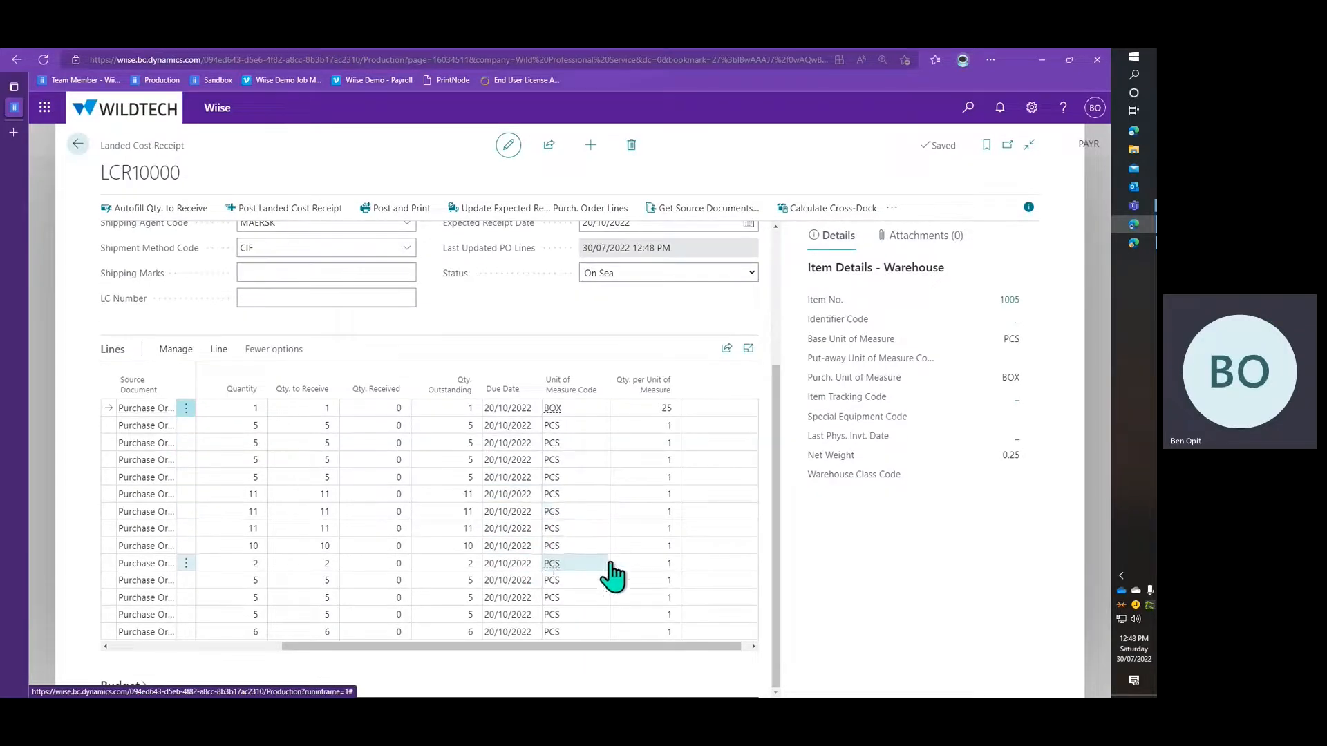
Change the landed cost receipt's shipment status to Clearance
{"action": "scroll", "coordinate": [602, 587], "scroll_direction": "up", "scroll_amount": 1}
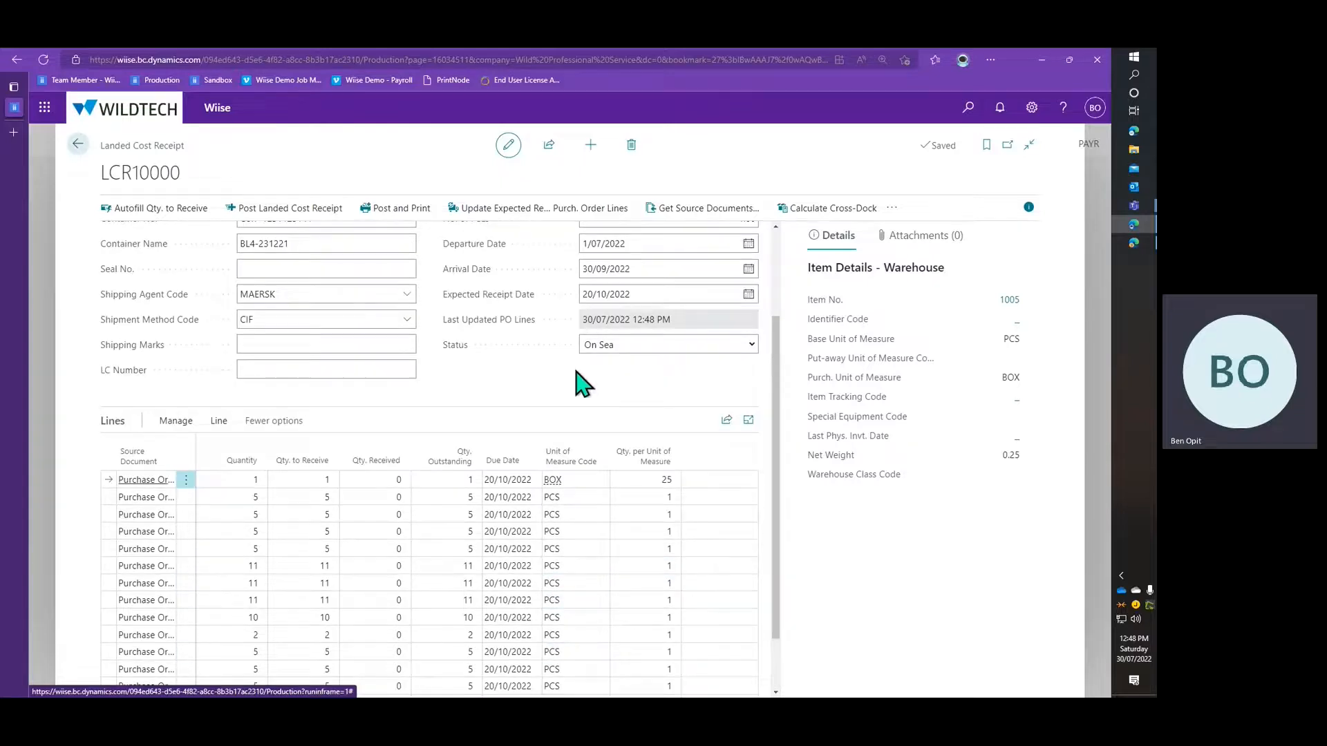
{"action": "left_click", "coordinate": [619, 349]}
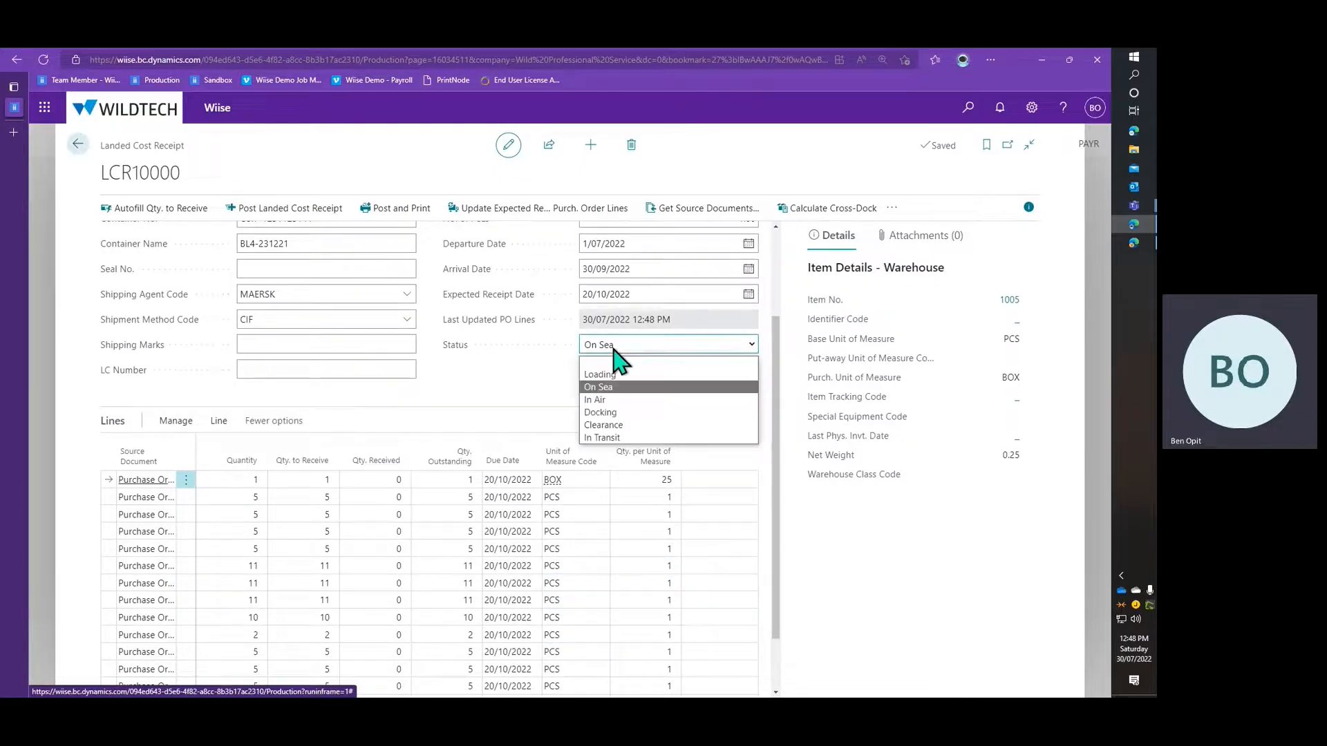
{"action": "left_click", "coordinate": [663, 425]}
Set the Expected Receipt Date to 28/10/2022 and update it on the purchase order lines
{"action": "left_click", "coordinate": [661, 295]}
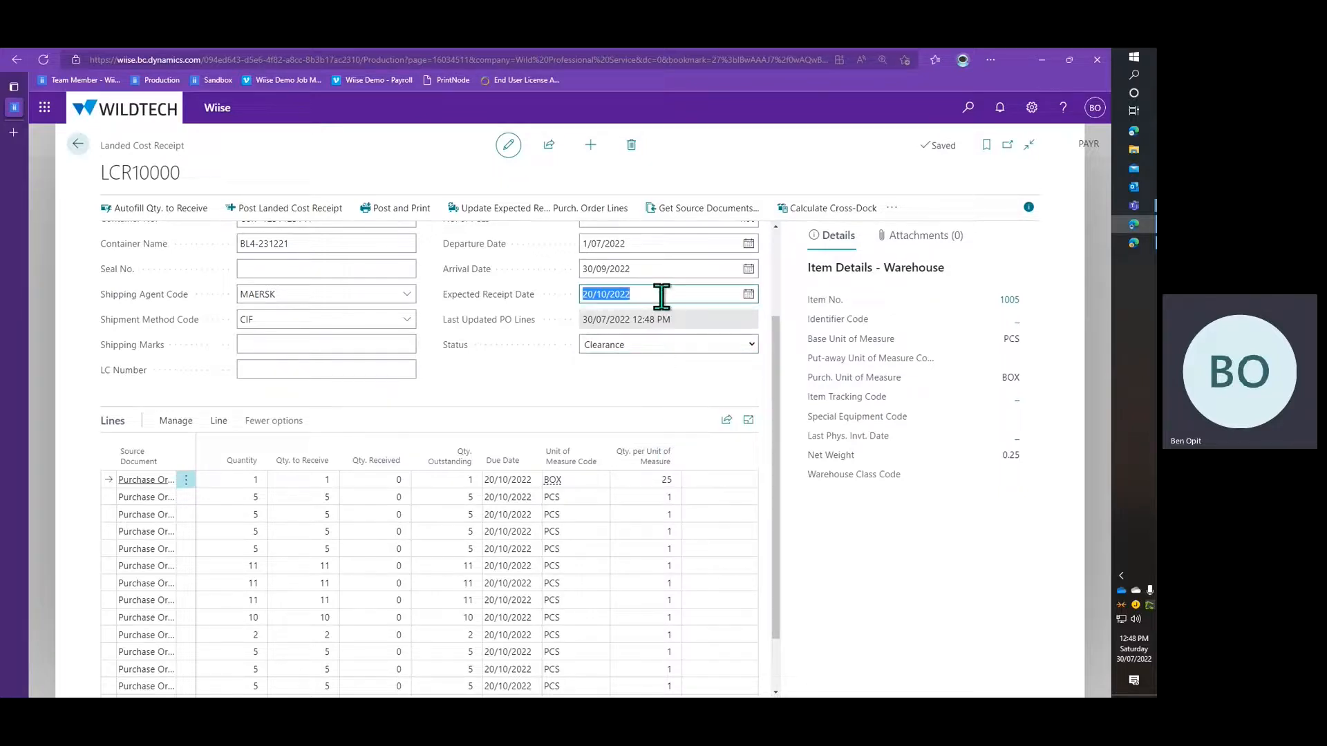
{"action": "left_click", "coordinate": [746, 295]}
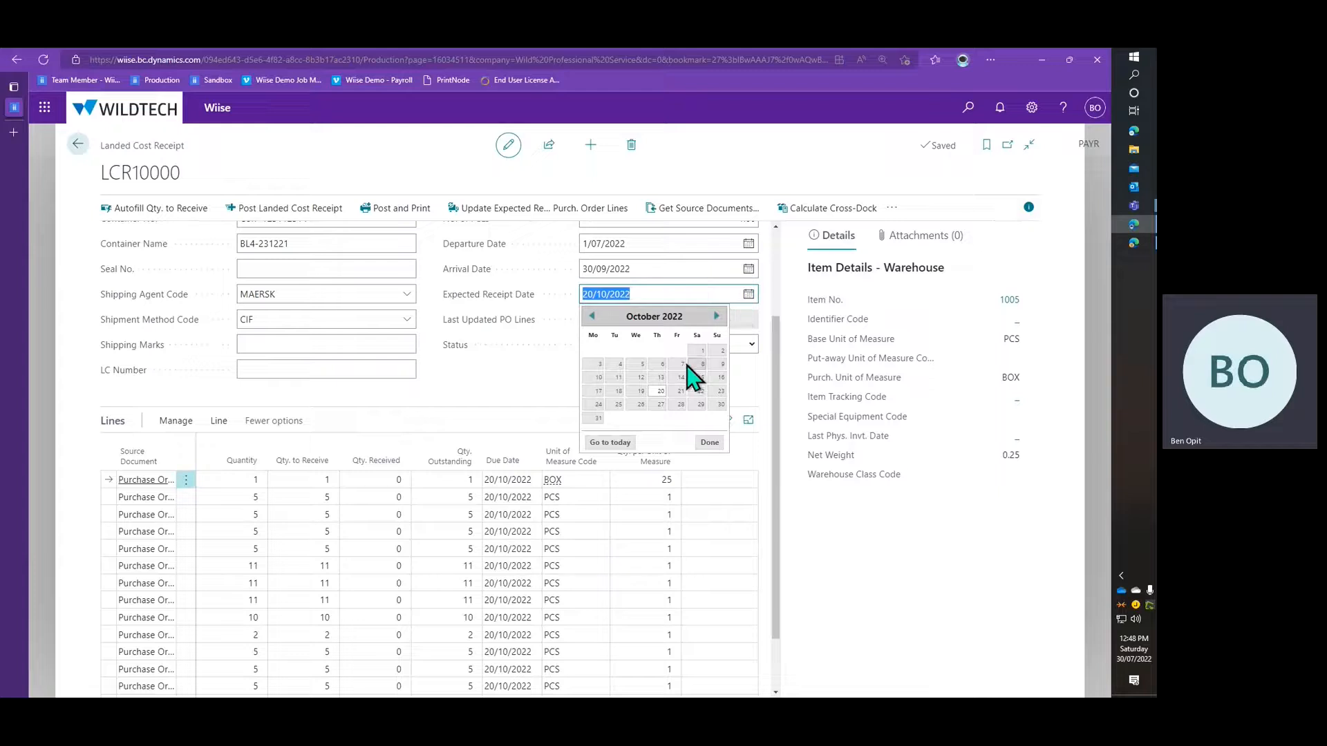
{"action": "left_click", "coordinate": [681, 405]}
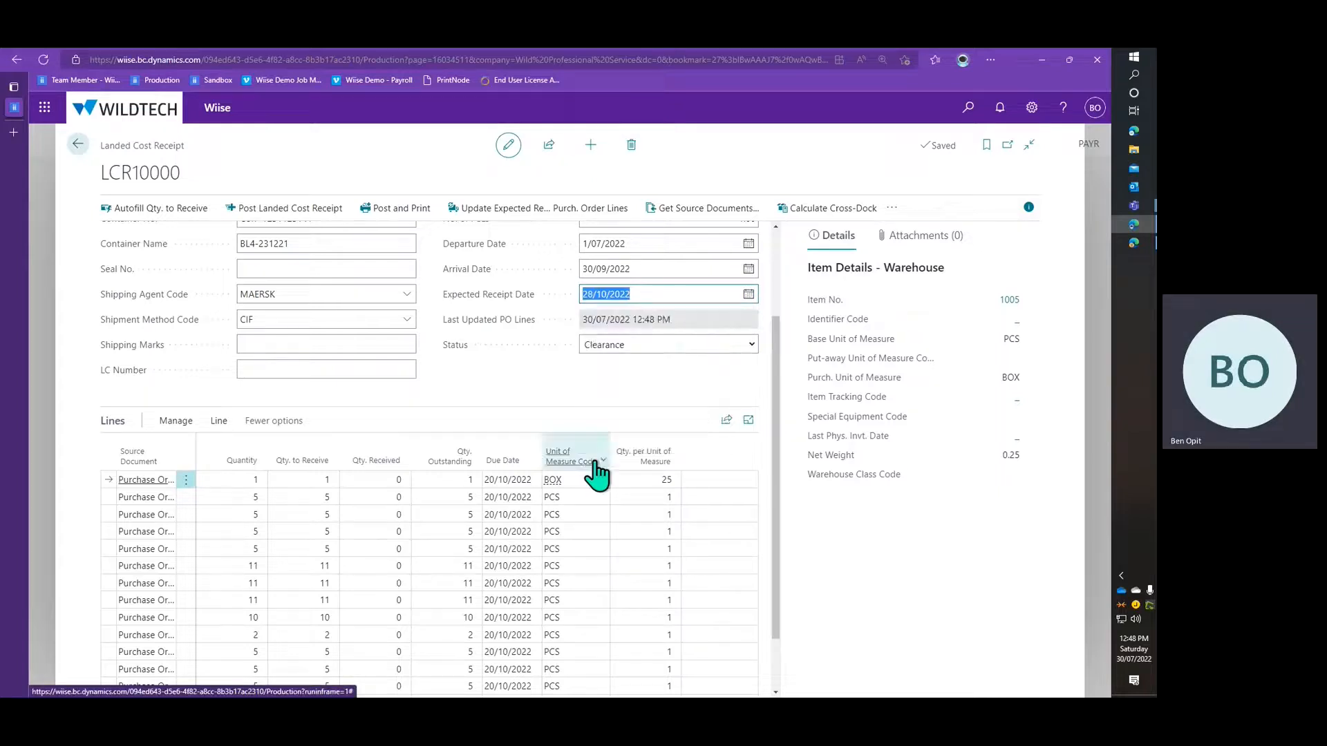
{"action": "left_click", "coordinate": [488, 210]}
{"action": "left_click", "coordinate": [676, 442]}
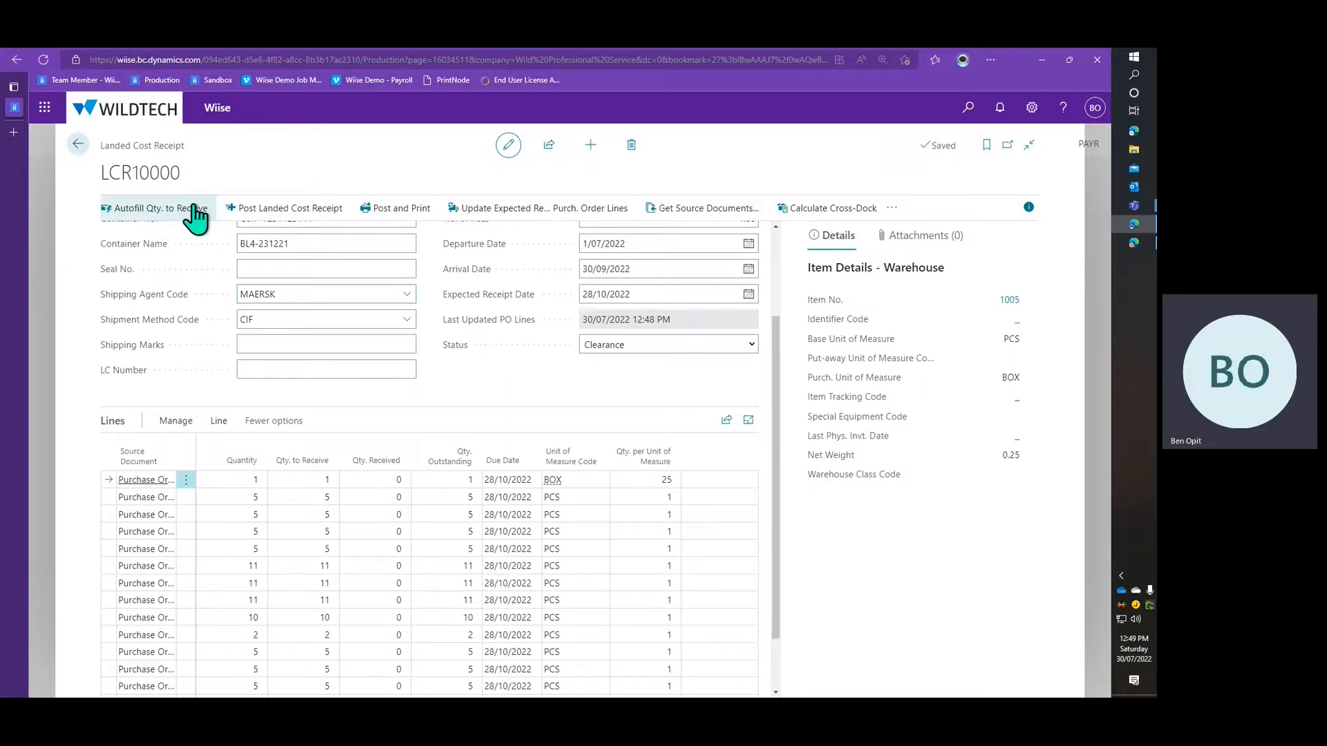
Leave the landed cost receipt for the company home page and switch to the Team Member browser session
{"action": "left_click", "coordinate": [78, 144]}
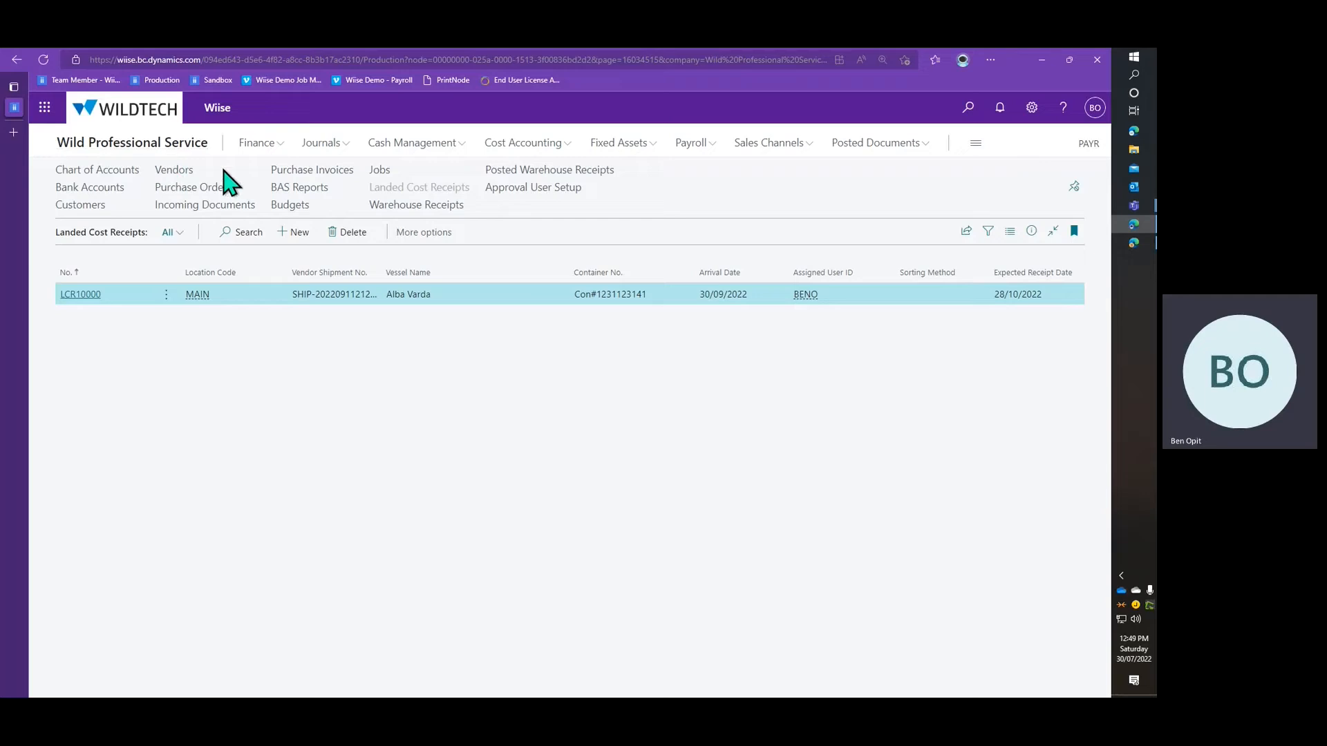
{"action": "left_click", "coordinate": [178, 146]}
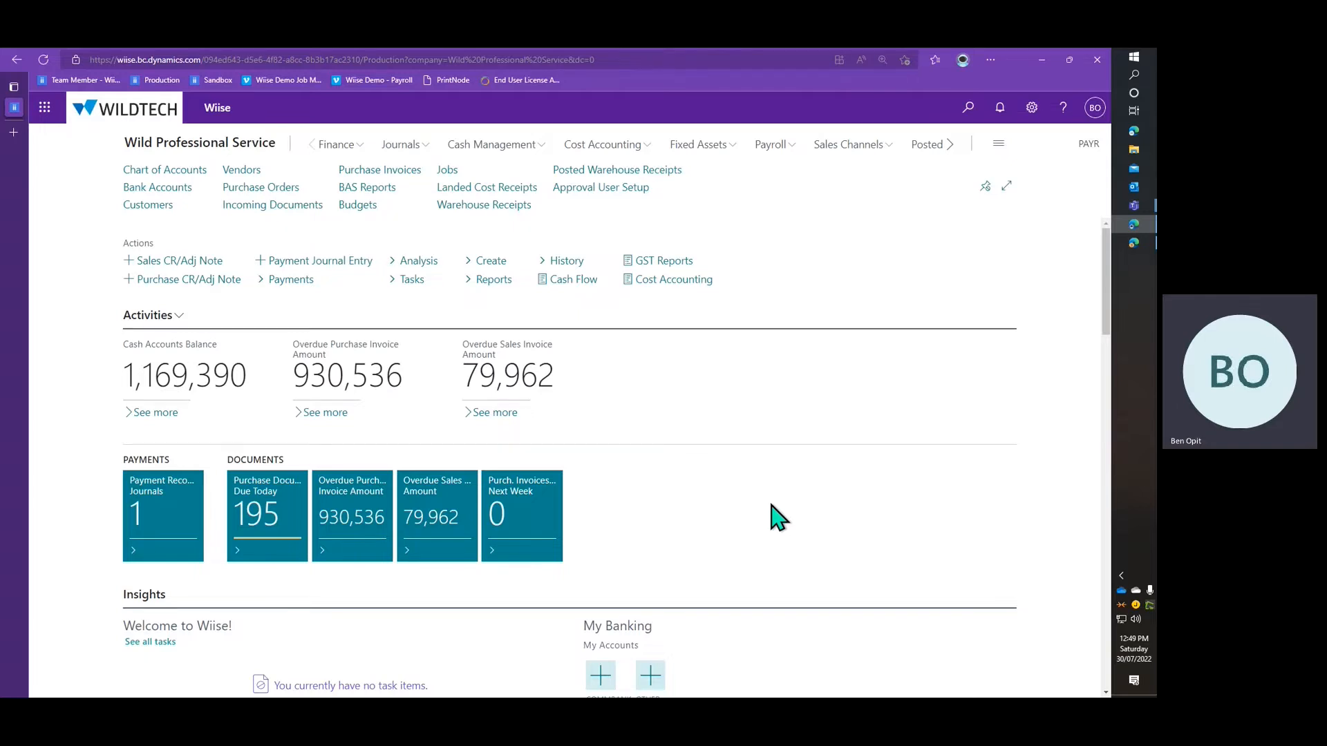
{"action": "key", "text": "alt+Tab"}
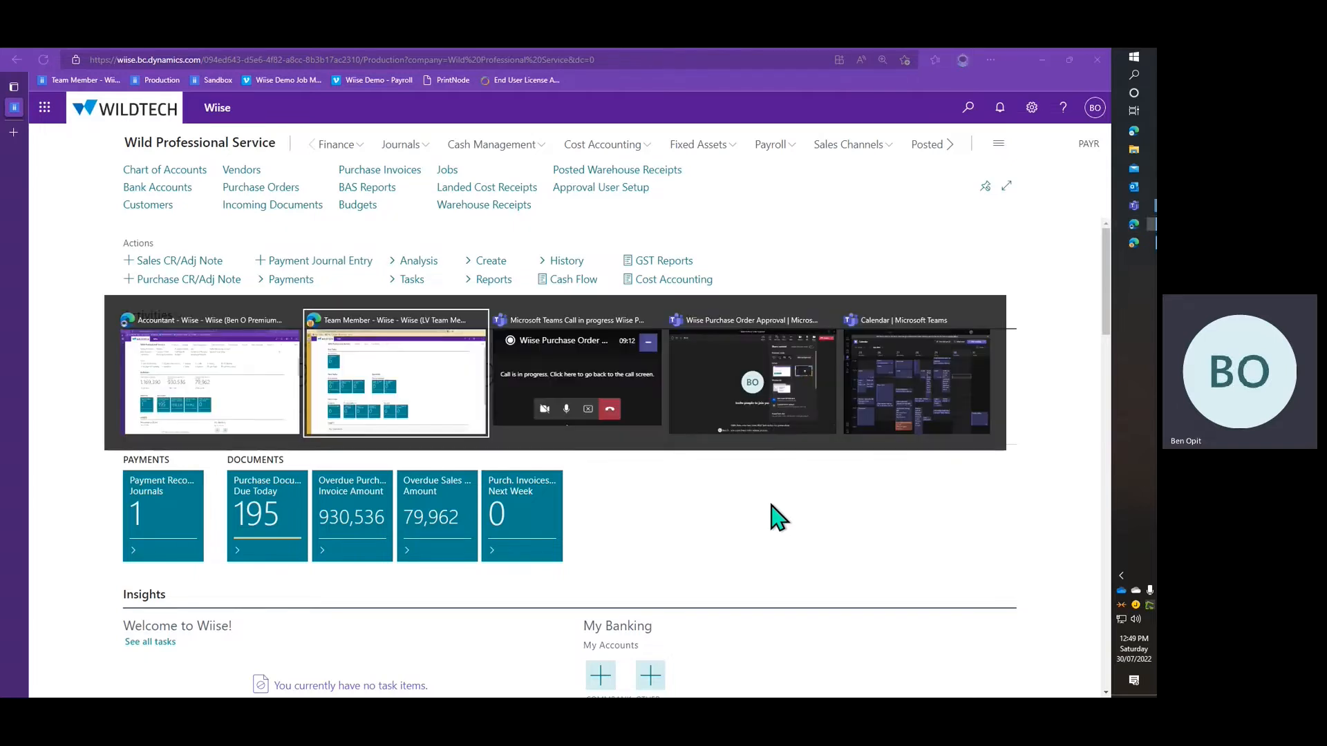